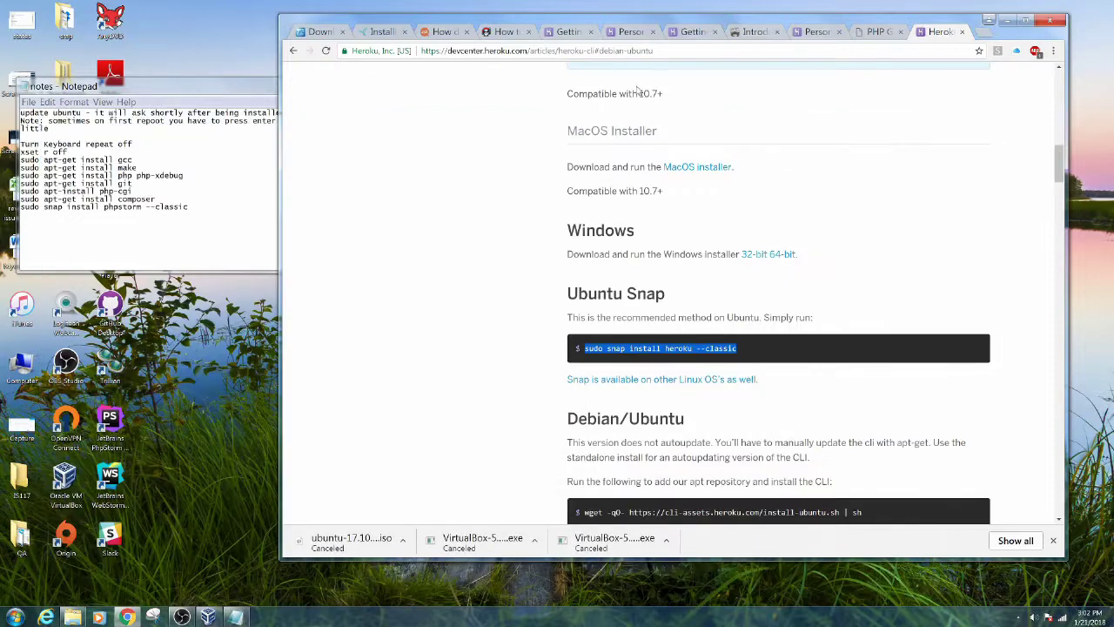
Clear the code-block selection on the Heroku CLI page and open a blank new tab
left_click(388, 284)
key("ctrl+t")
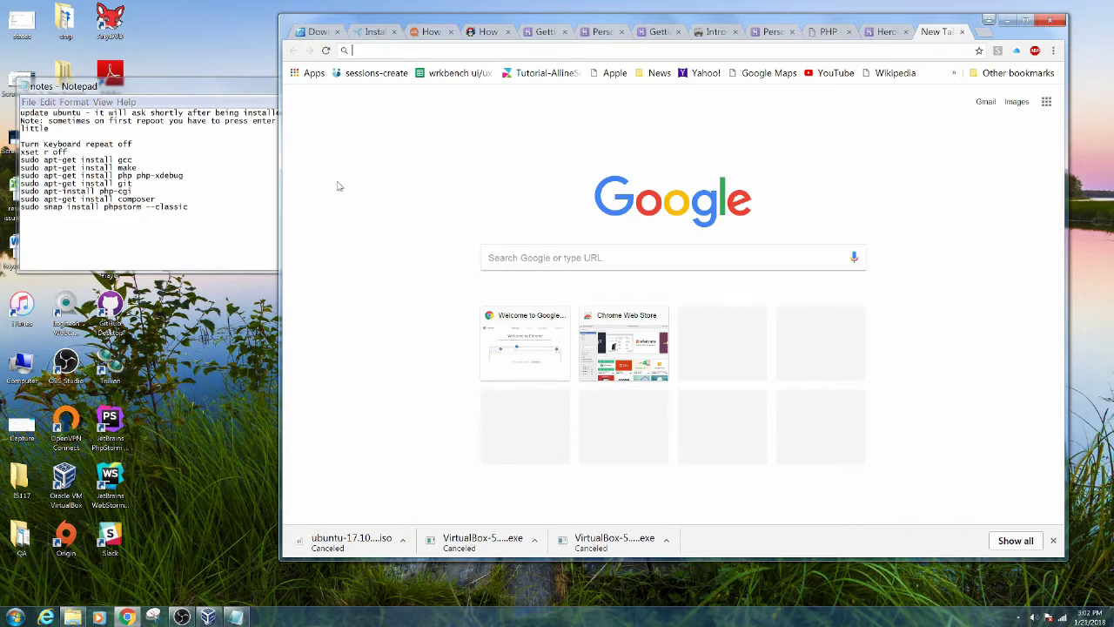
Search for virtualbox, load the virtualbox.org Downloads page, then open another blank tab
type("virtualbox")
key("Return")
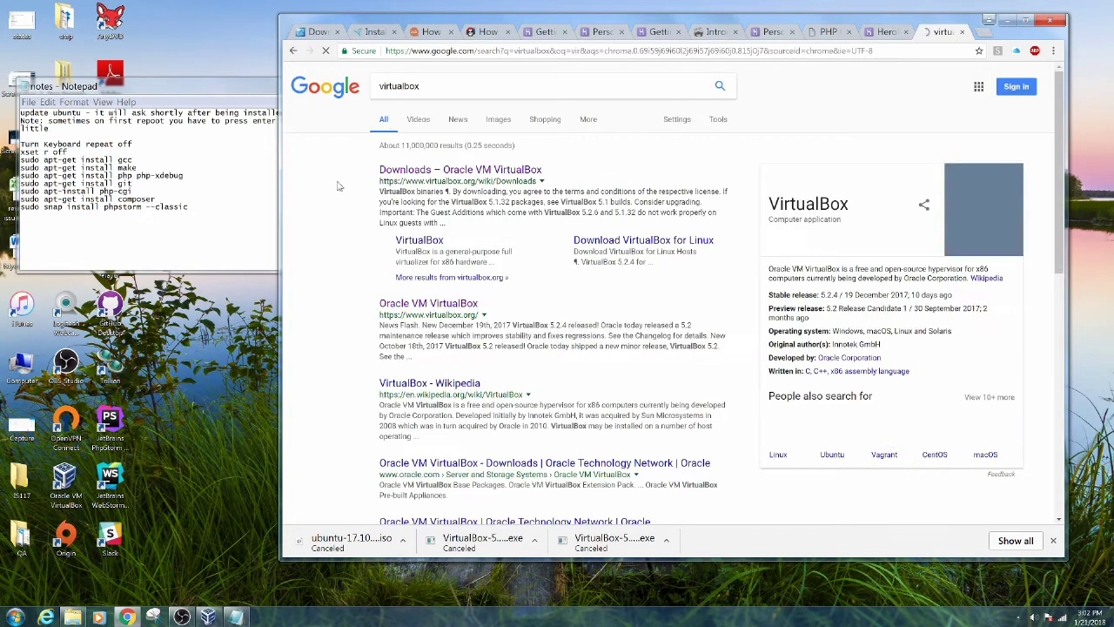
left_click(510, 174)
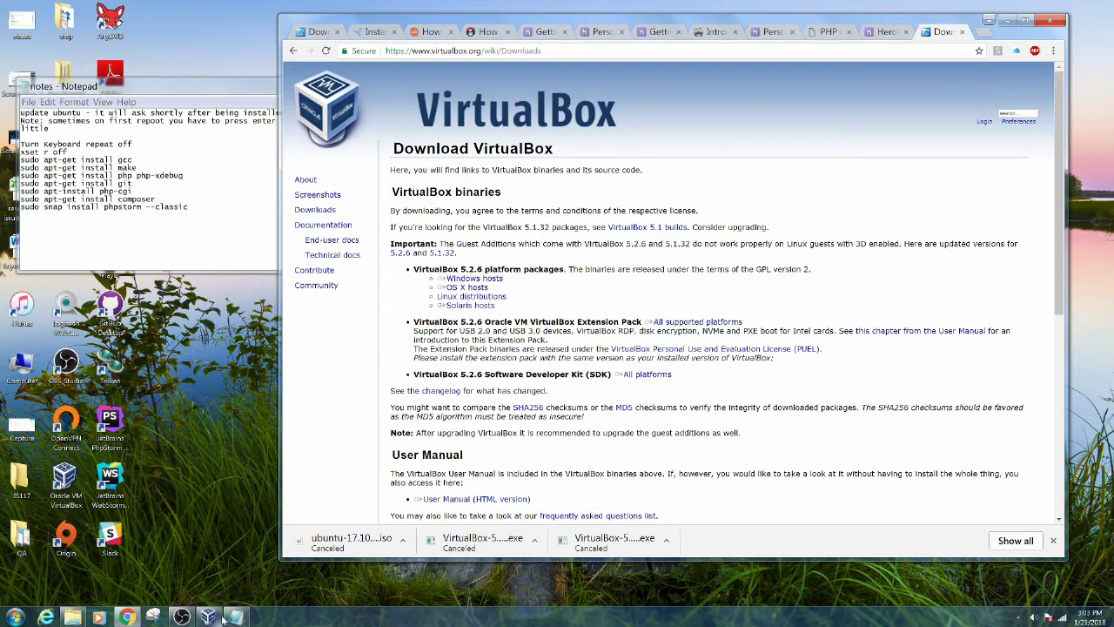
mouse_move(223, 618)
key("ctrl+t")
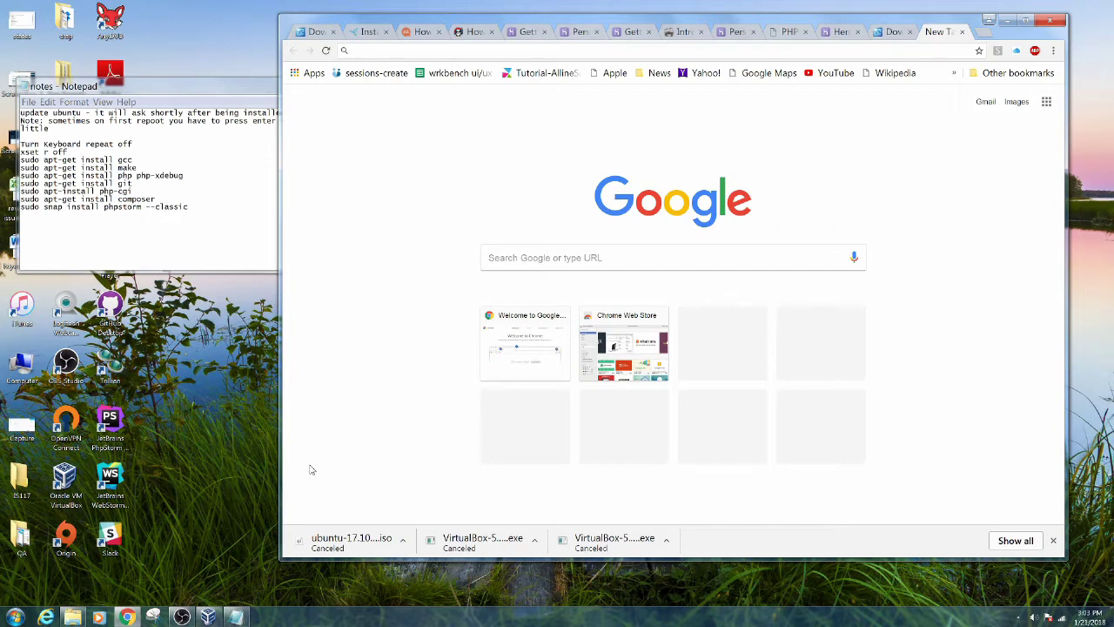
Load ubuntu.com/download/desktop, scroll to the Ubuntu 17.10.1 release, then switch to VirtualBox Manager
type("ubu")
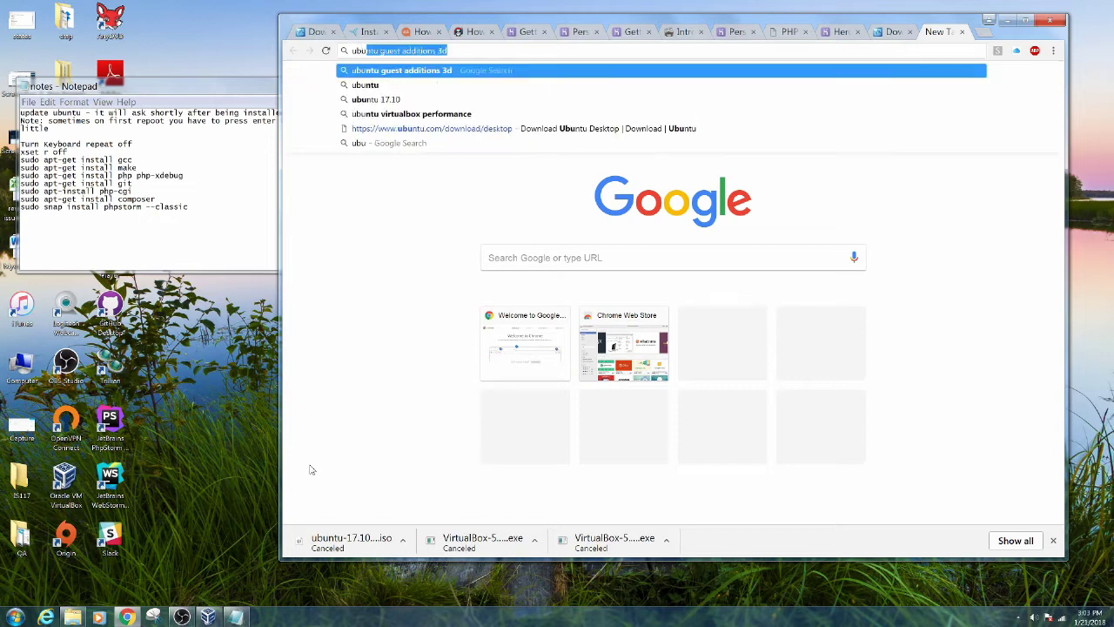
key("Down")
key("Down")
key("Down")
key("Down")
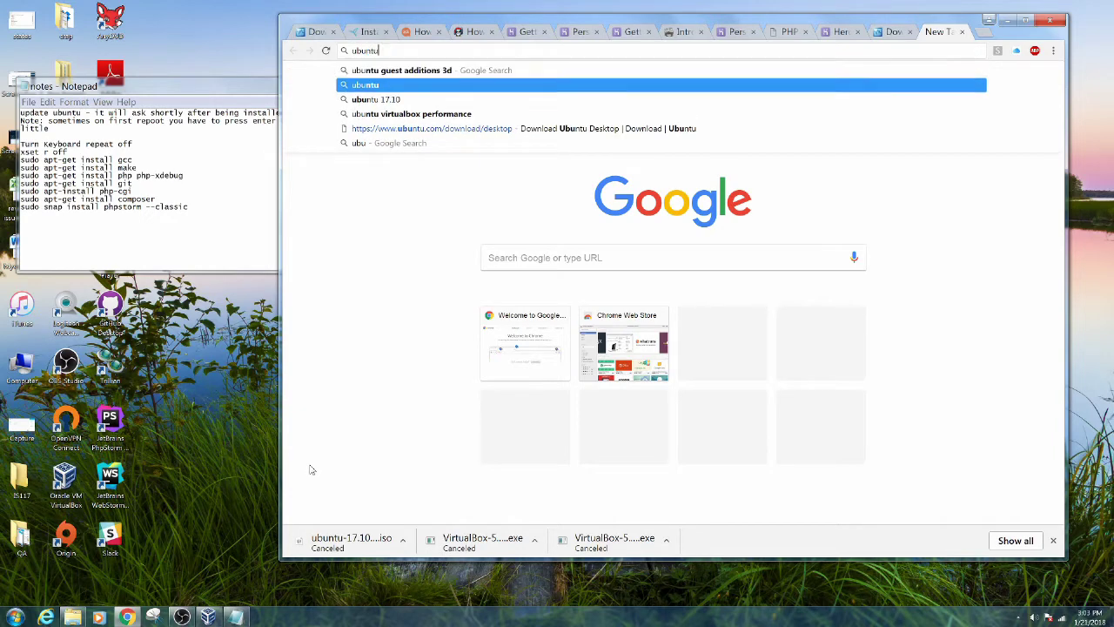
key("Return")
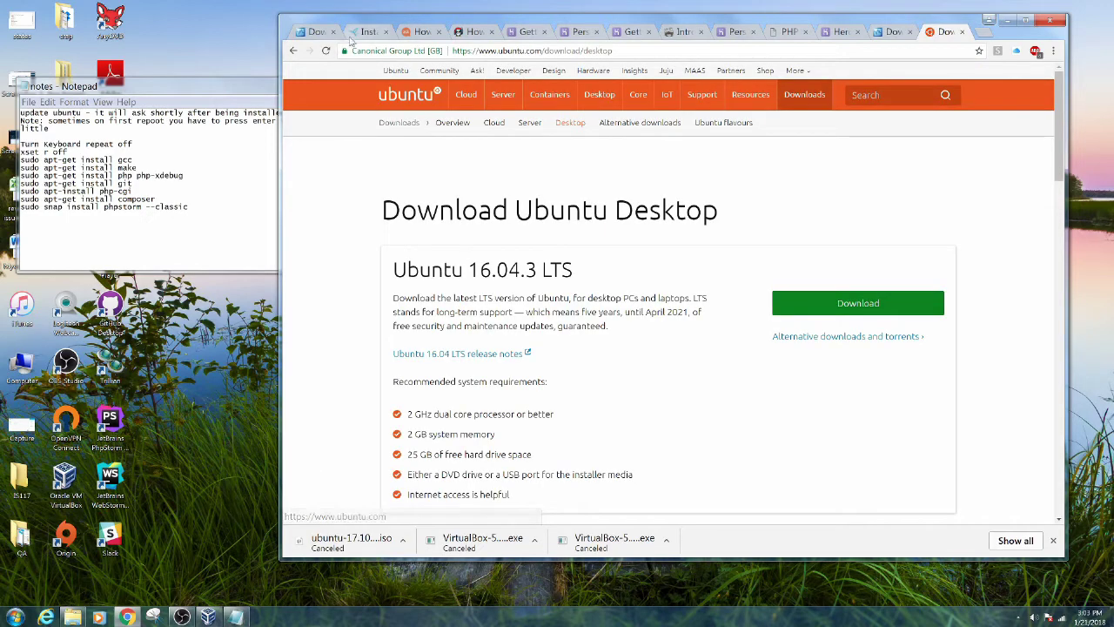
scroll(383, 208, "down", 2)
scroll(383, 209, "down", 2)
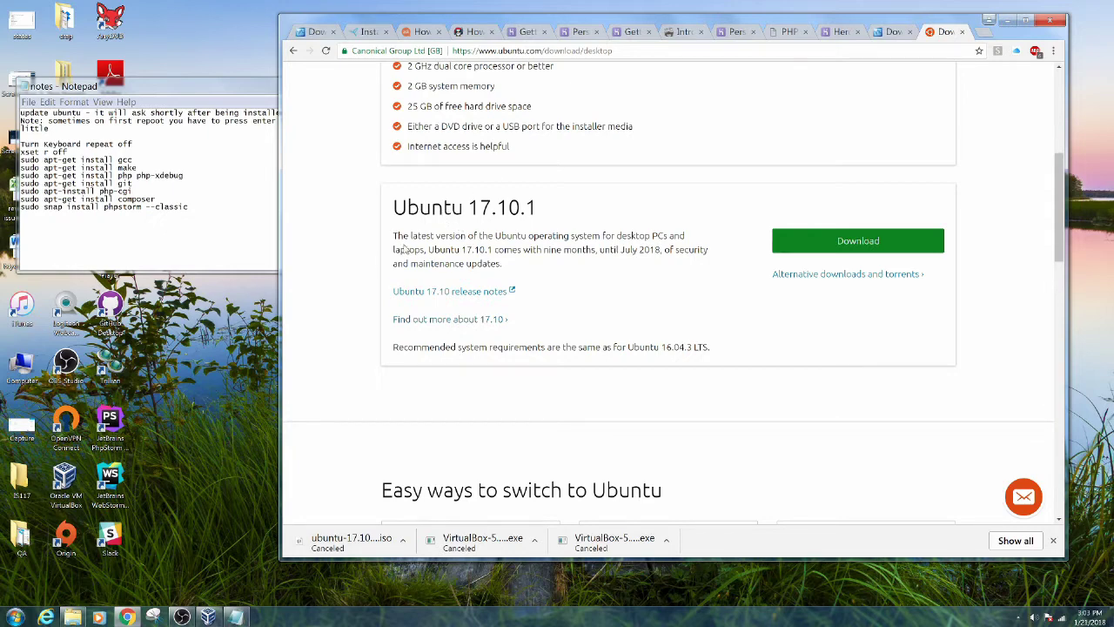
left_click(214, 615)
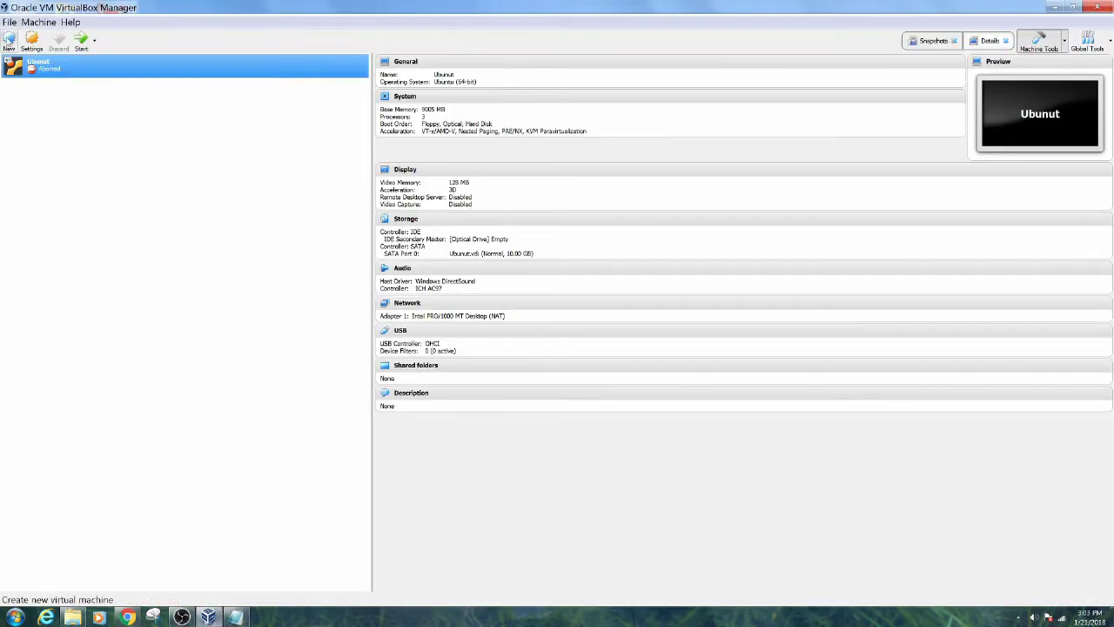
Create a new Linux Ubuntu (64-bit) machine, renaming Ubunut to Ubuntu1 after the folder-exists error
left_click(9, 40)
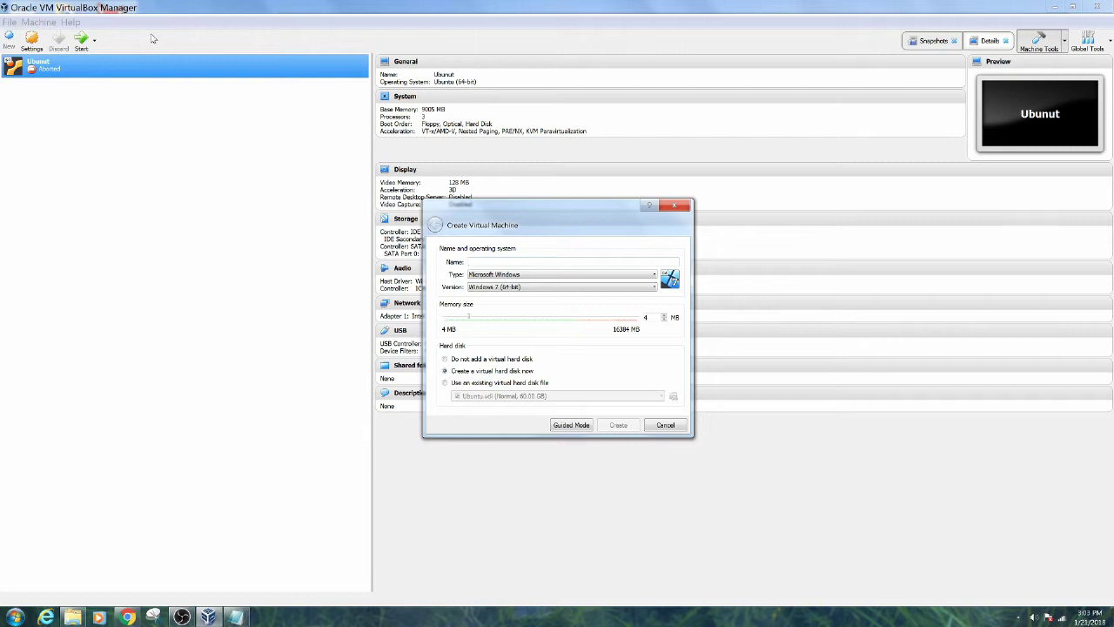
type("Ubunut")
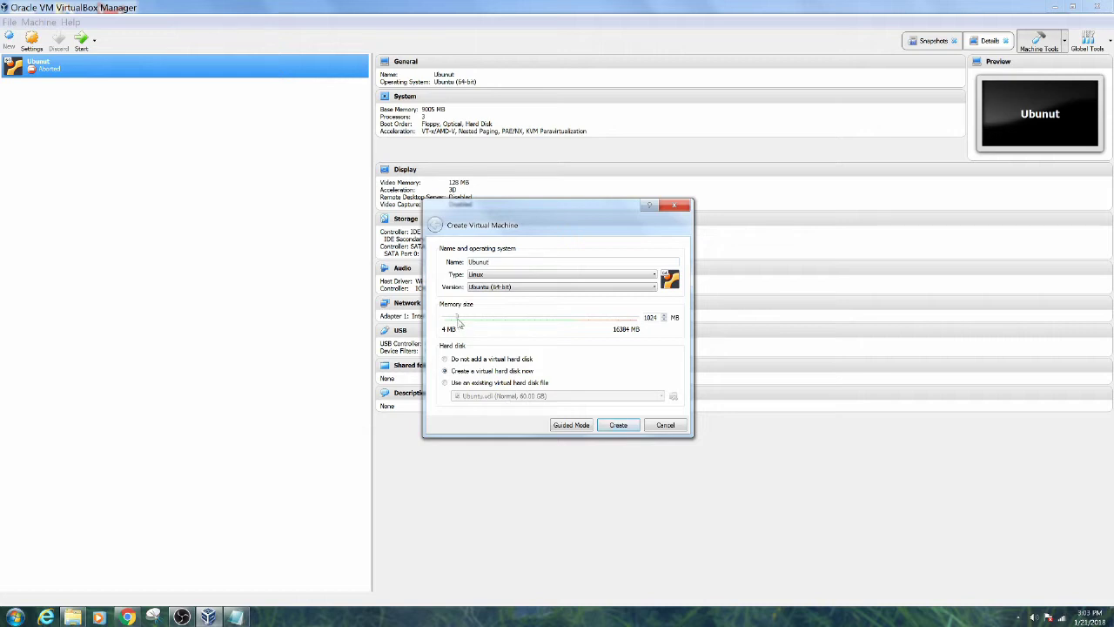
left_click_drag(458, 321, 536, 315)
left_click_drag(534, 318, 541, 319)
left_click(619, 426)
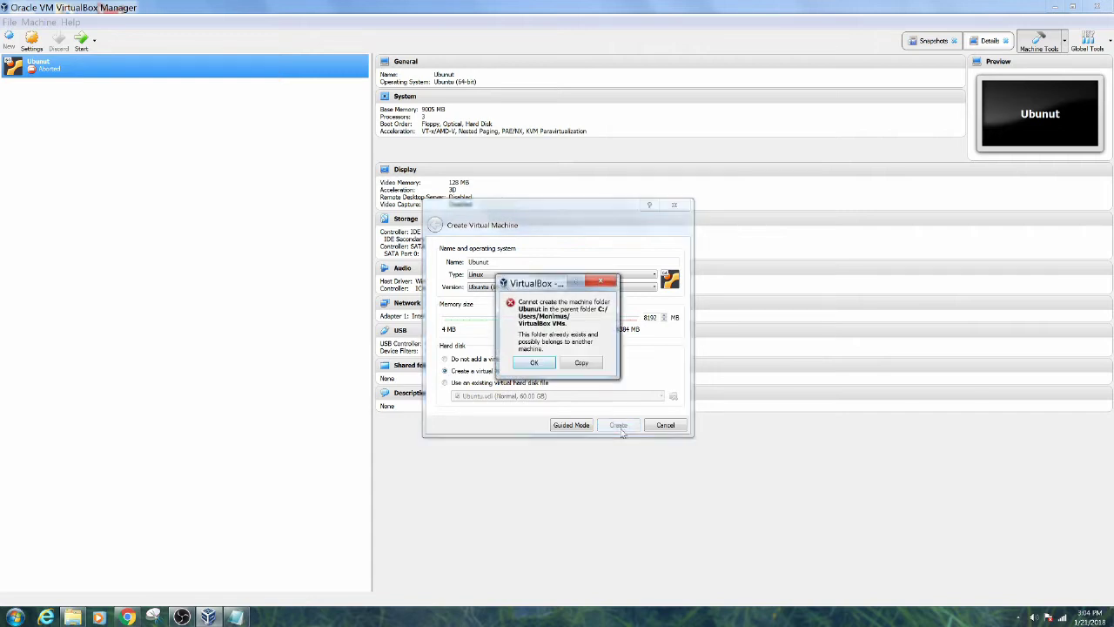
left_click(545, 366)
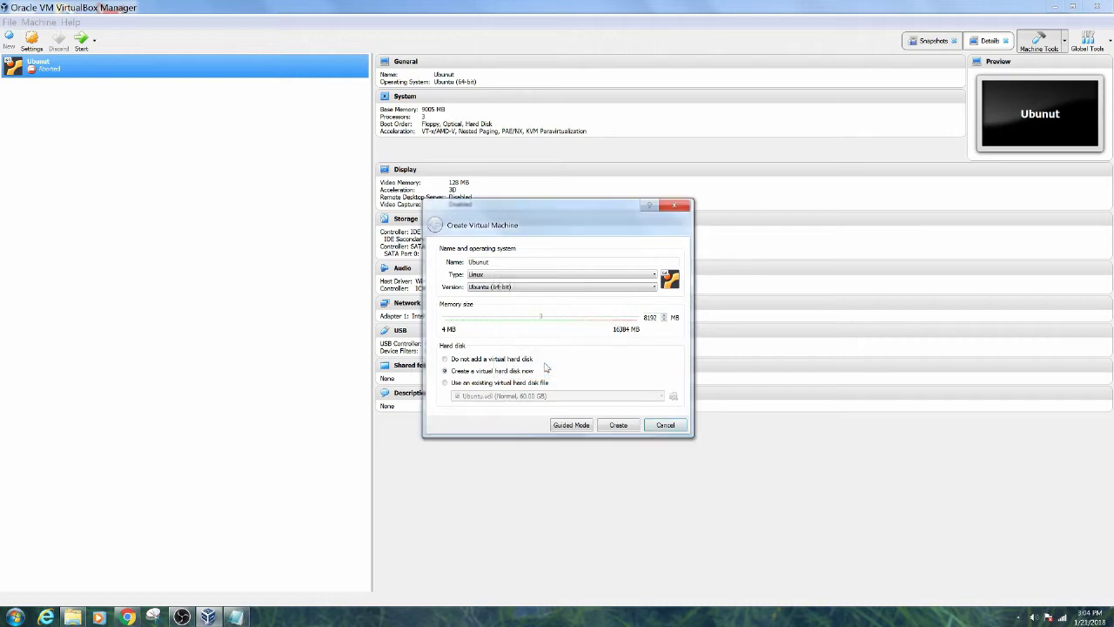
double_click(518, 260)
type("Ub")
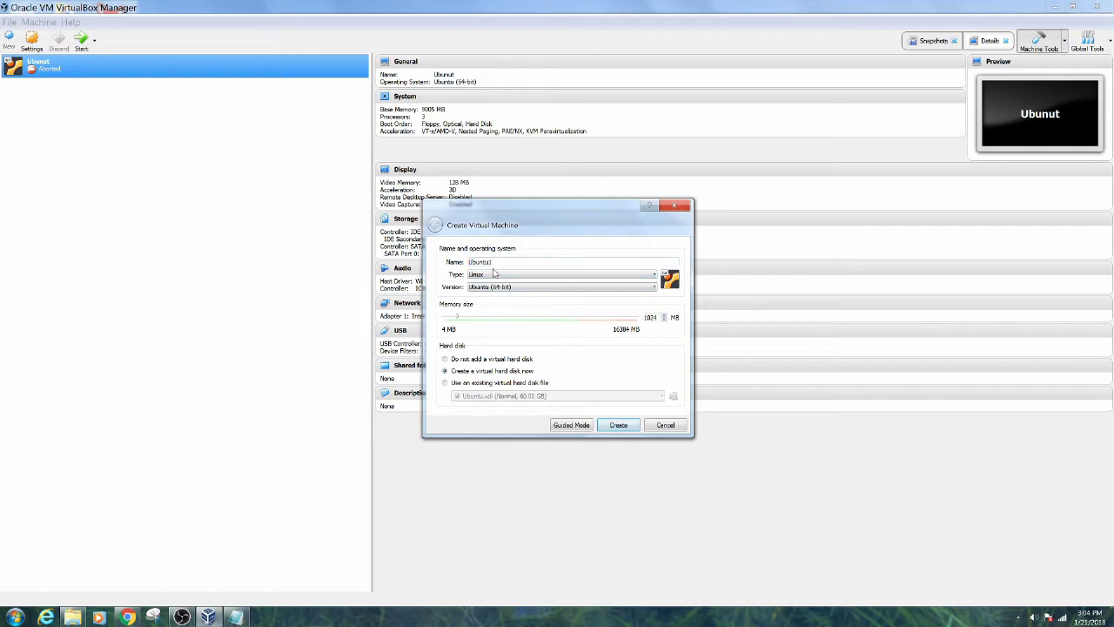
left_click(618, 425)
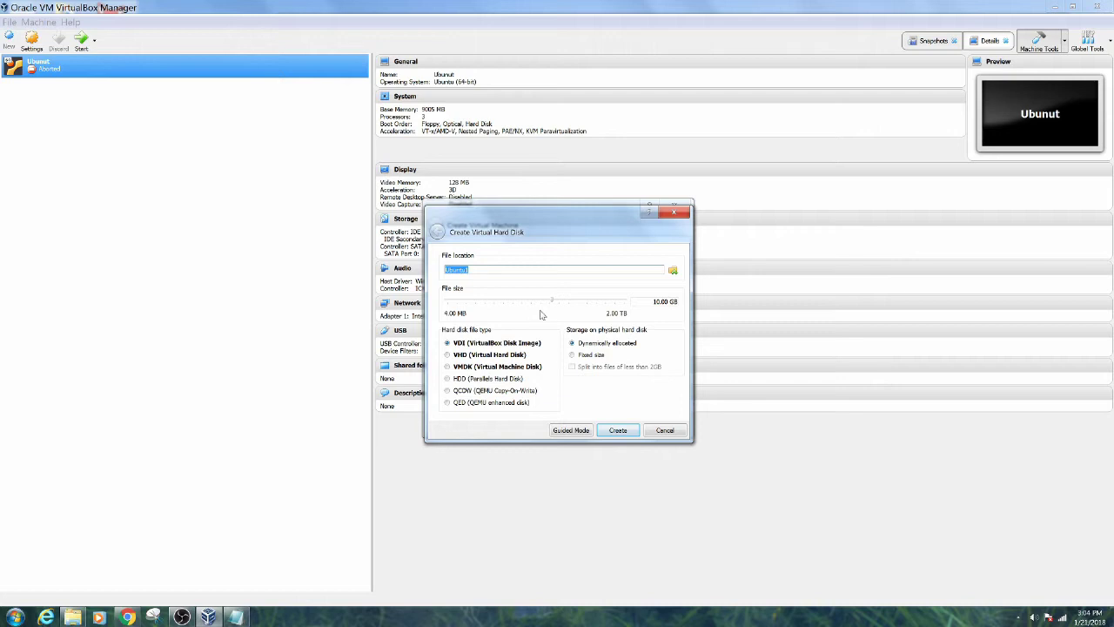
Give Ubuntu1 a 68.00 GB dynamically allocated VDI disk and create the machine
left_click_drag(553, 303, 581, 303)
left_click(614, 430)
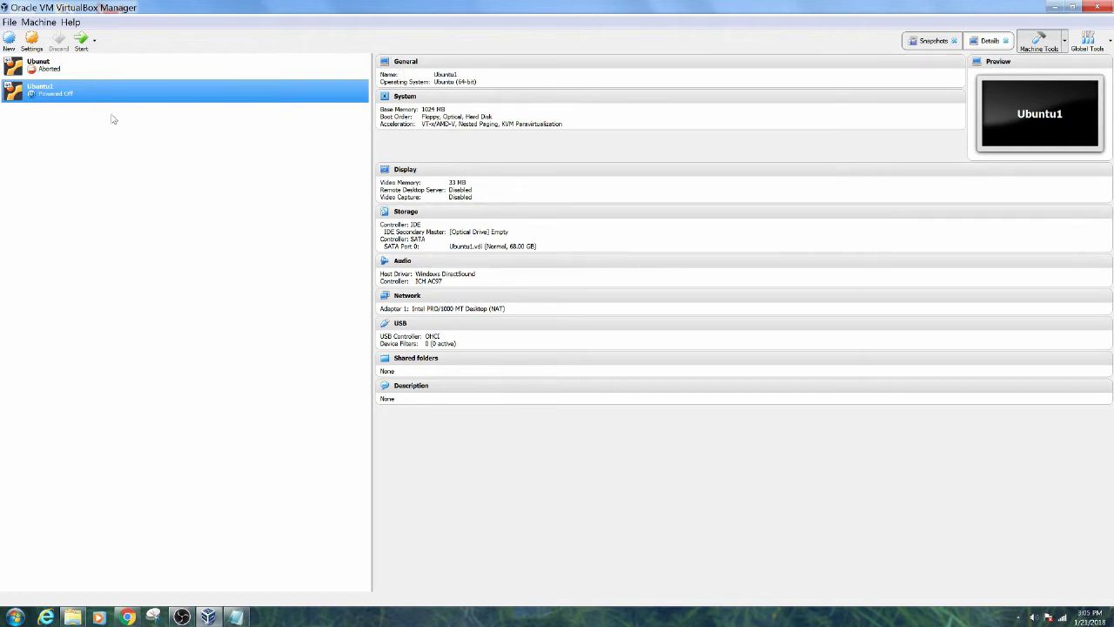
In Ubuntu1's settings, raise base memory to 8192 MB and video memory to 128 MB
right_click(85, 96)
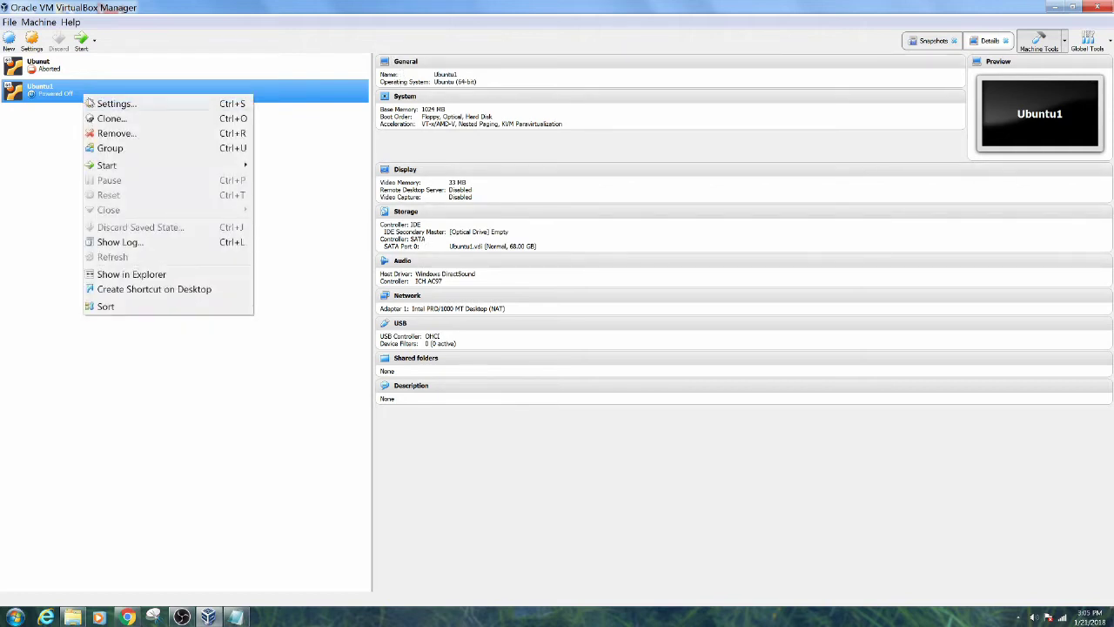
left_click(100, 106)
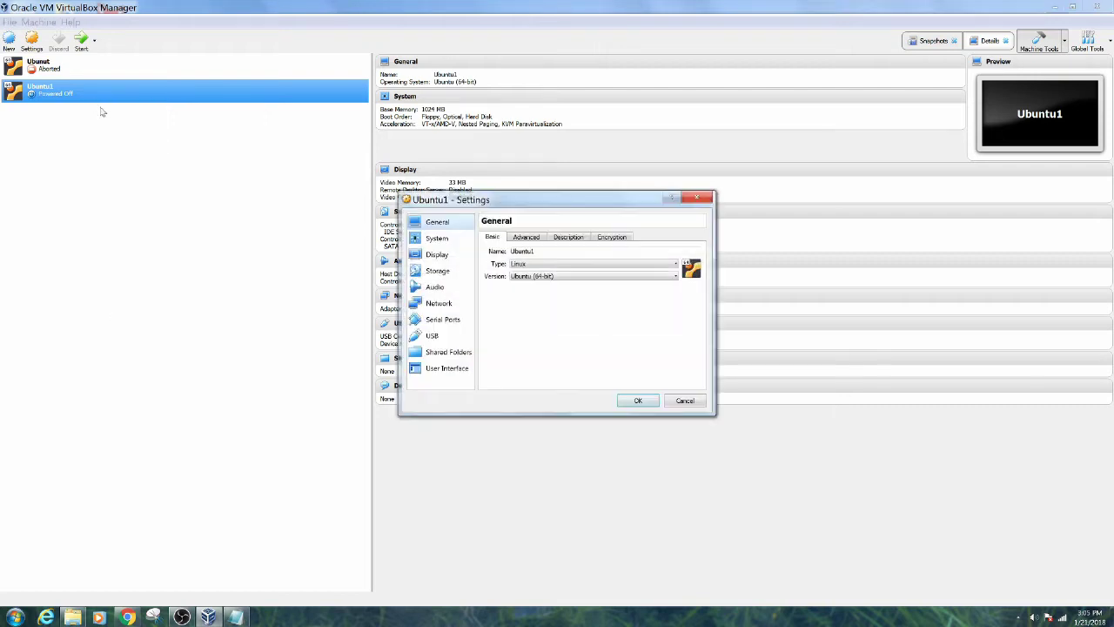
left_click(434, 239)
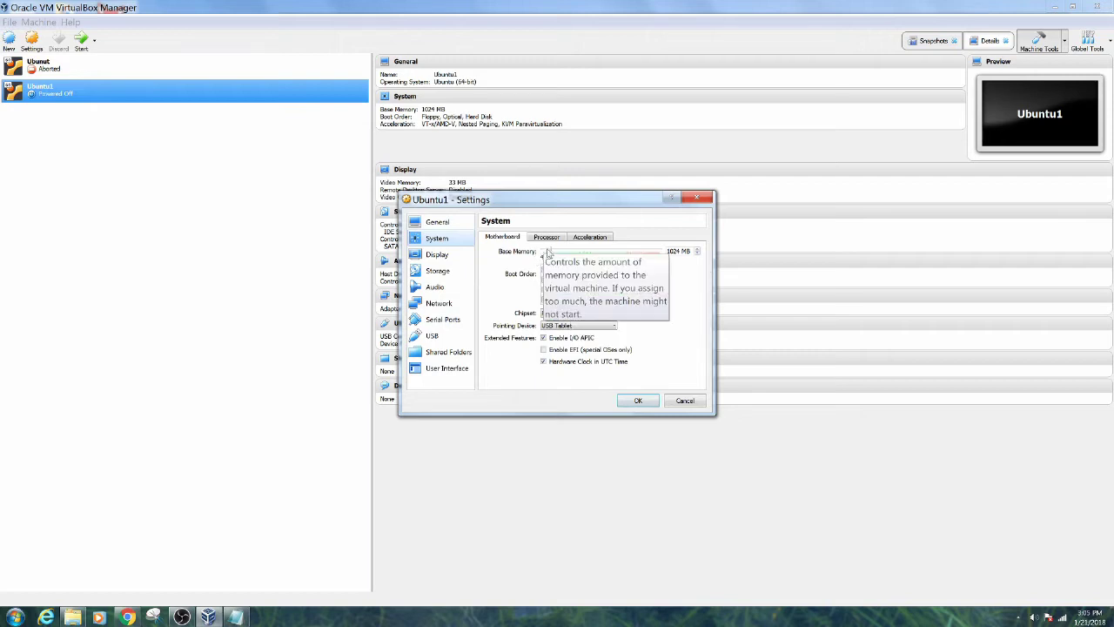
left_click_drag(550, 251, 597, 251)
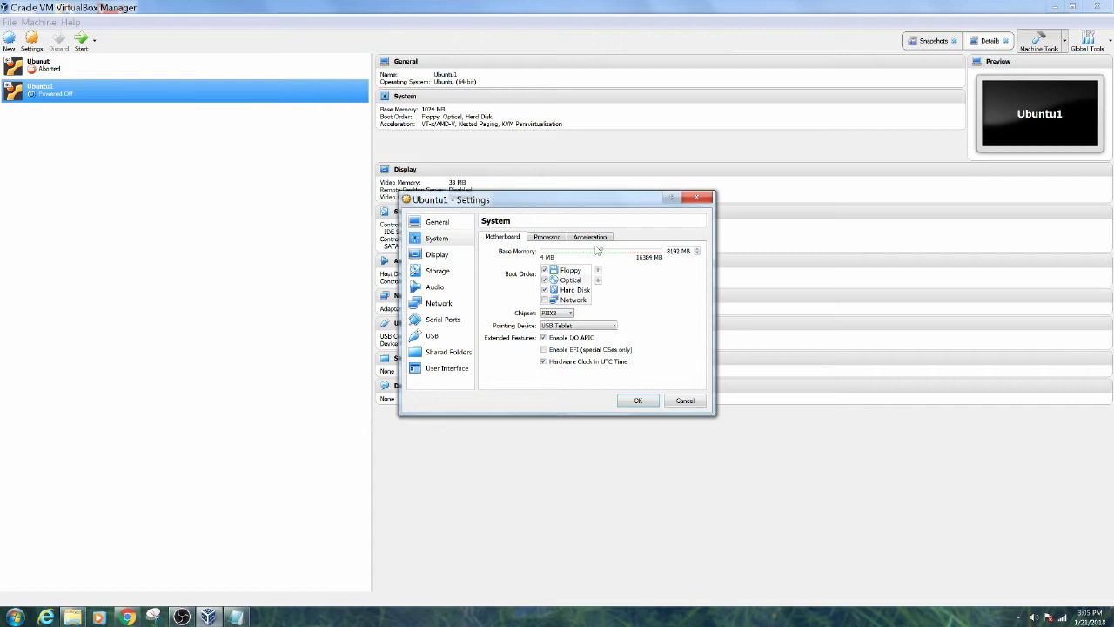
left_click(453, 259)
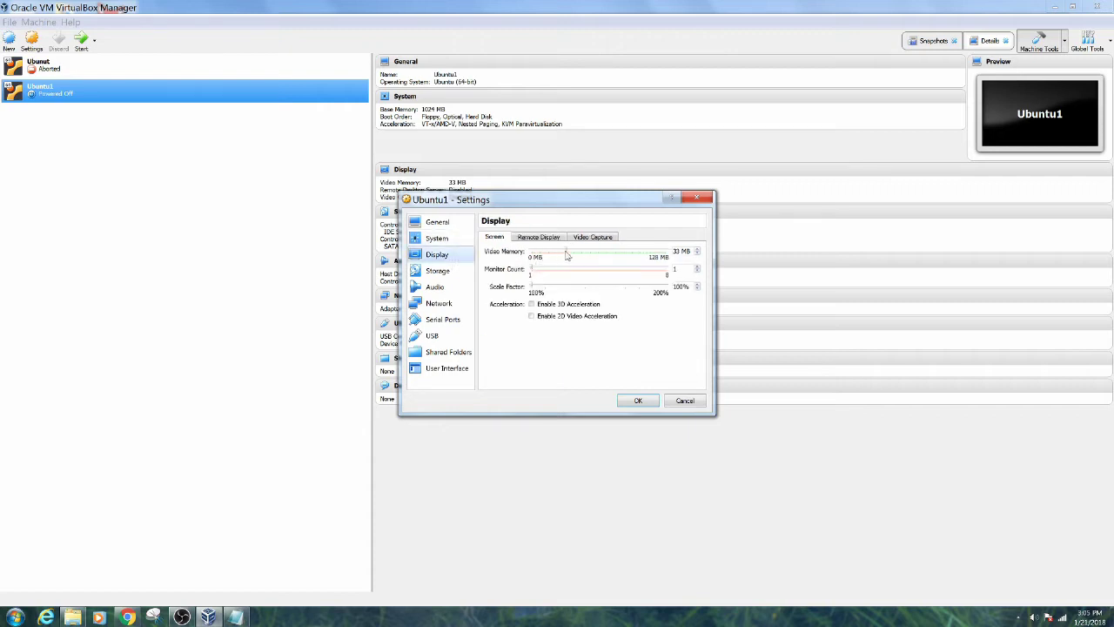
left_click_drag(567, 252, 667, 253)
Assign 4 processors, review the acceleration and motherboard pages, and save the settings
left_click(451, 244)
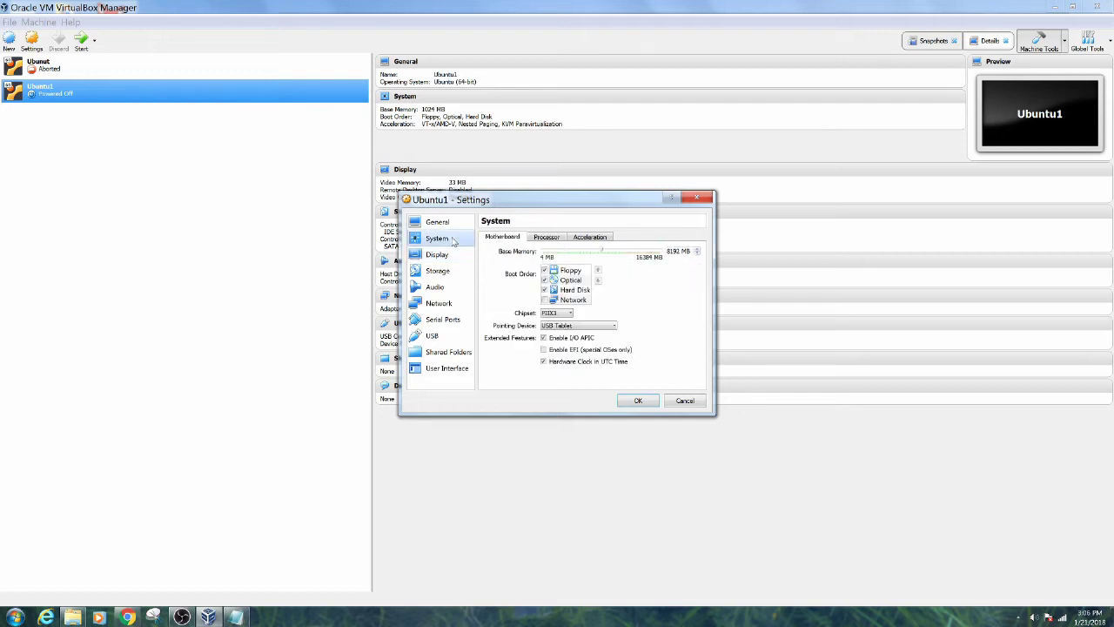
left_click(546, 237)
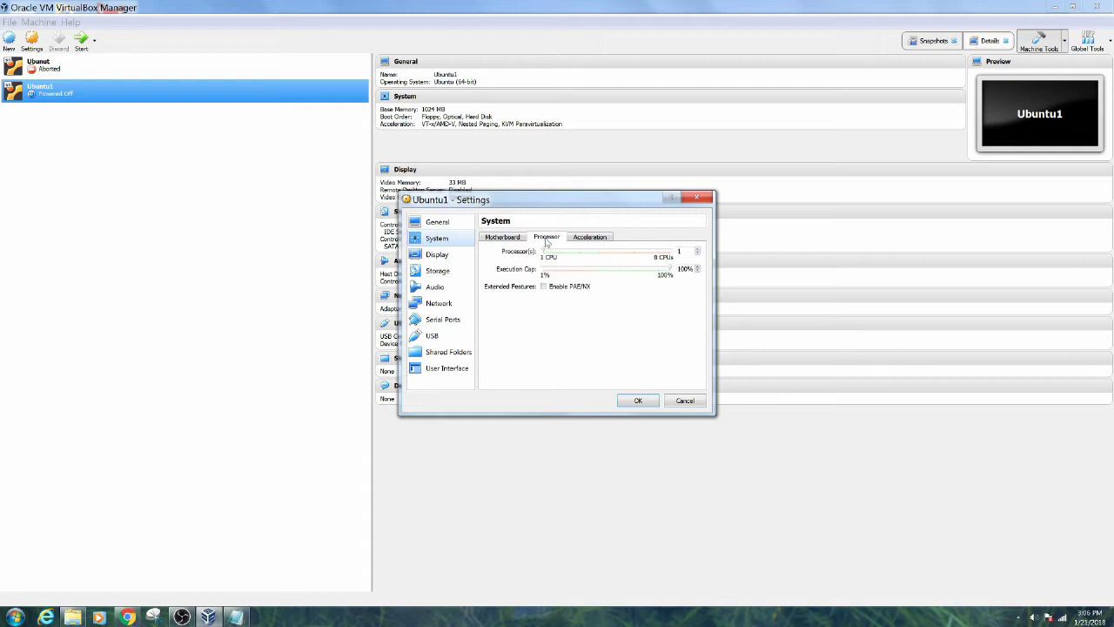
left_click_drag(546, 251, 591, 257)
left_click(581, 238)
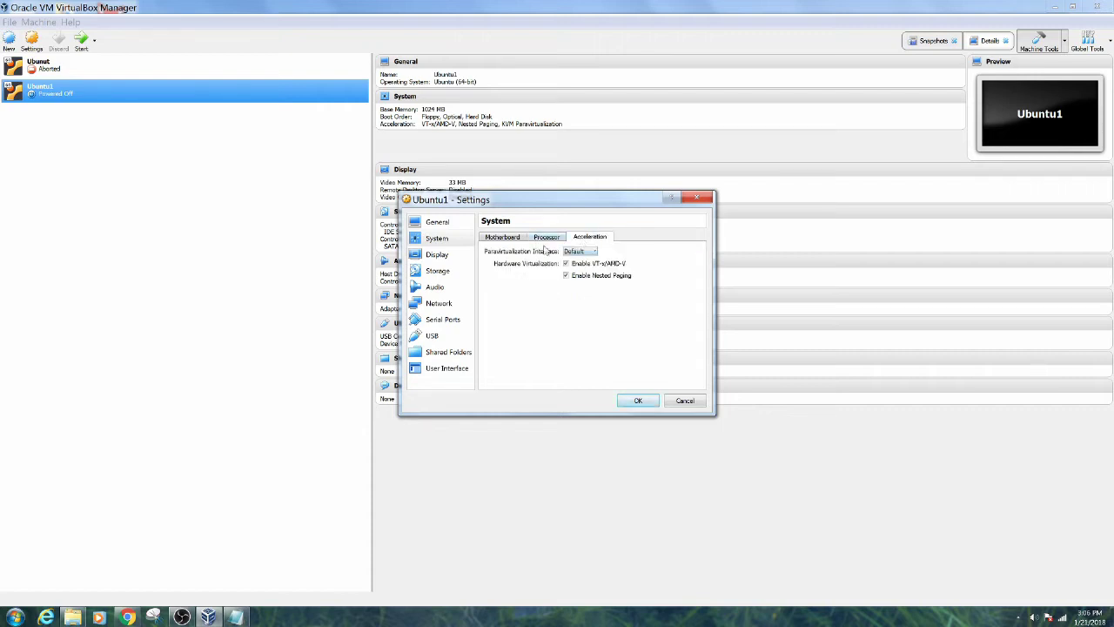
left_click(505, 238)
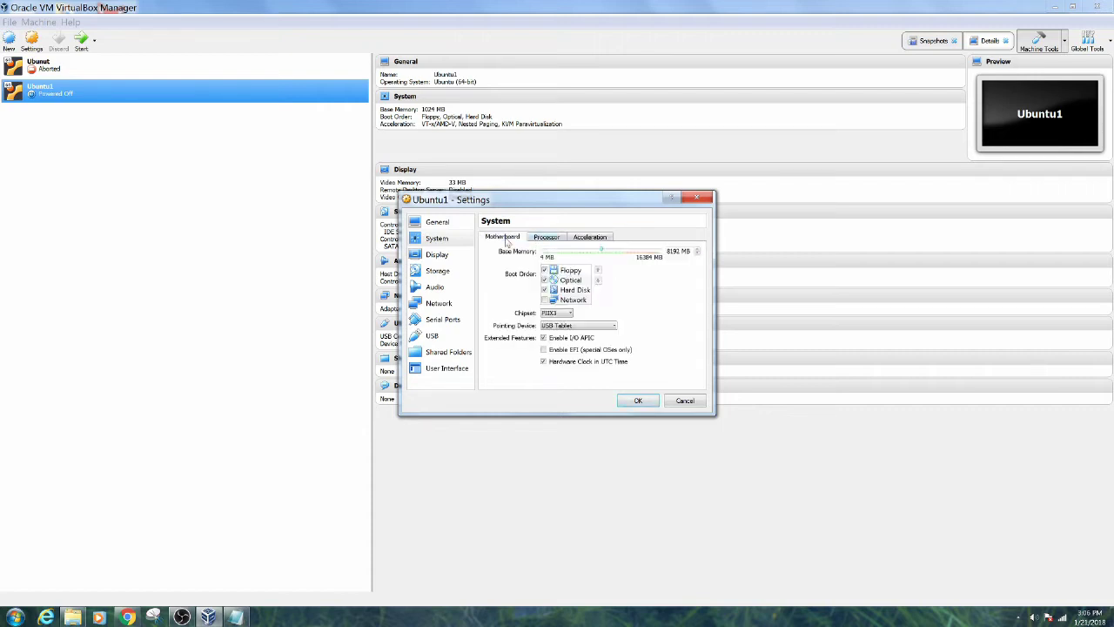
left_click(638, 401)
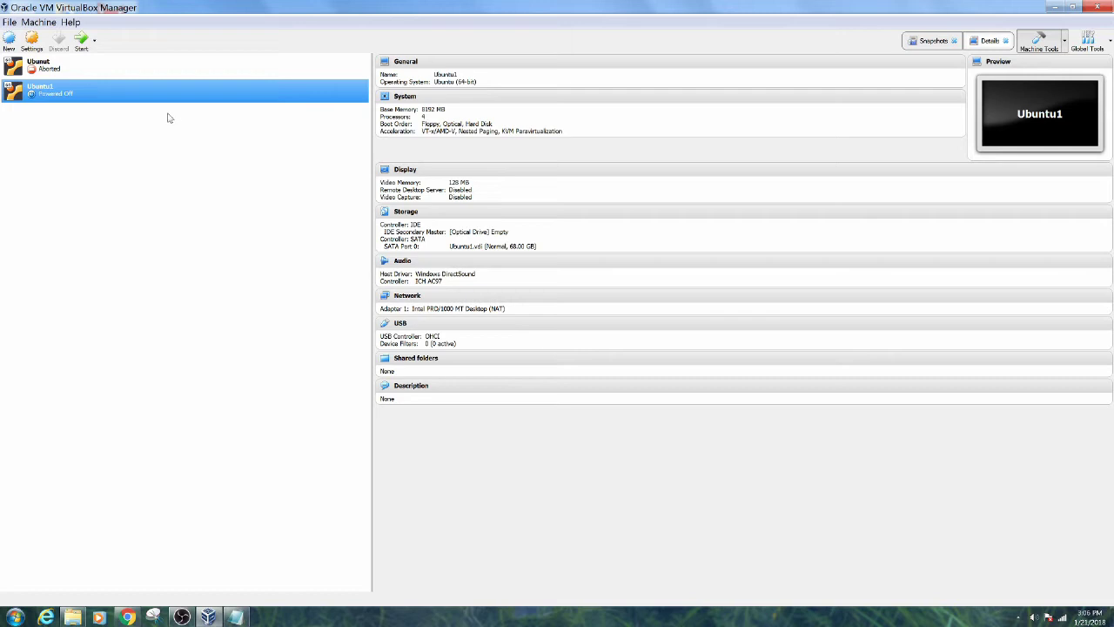
Start Ubuntu1 from the ubuntu-17.10.1 ISO in Downloads, then reposition and enlarge the VM window
double_click(68, 94)
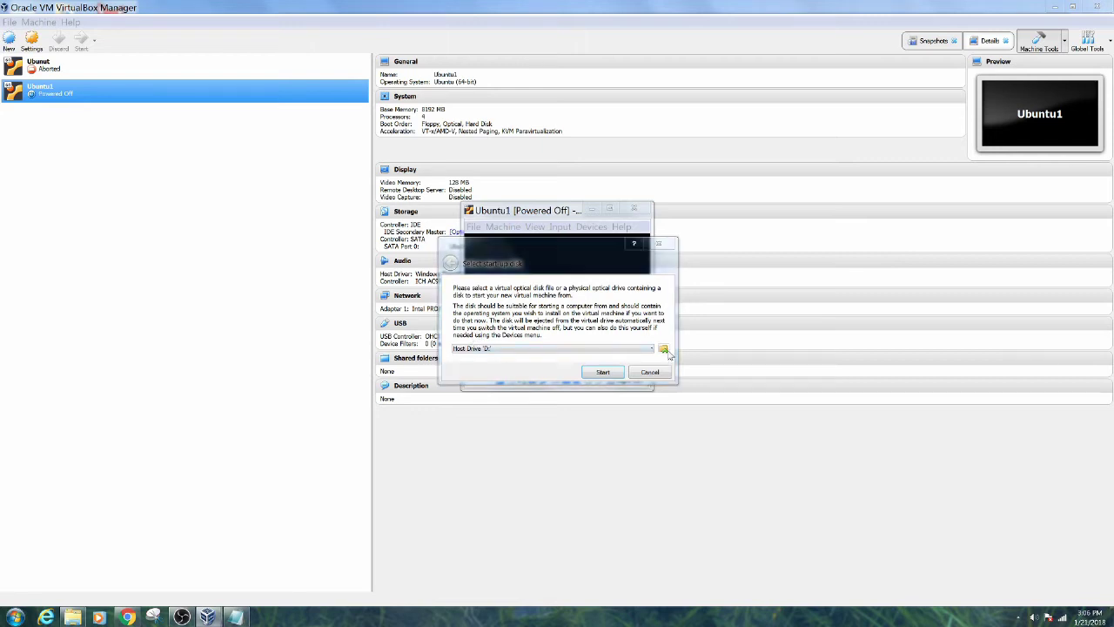
left_click(663, 350)
left_click(648, 371)
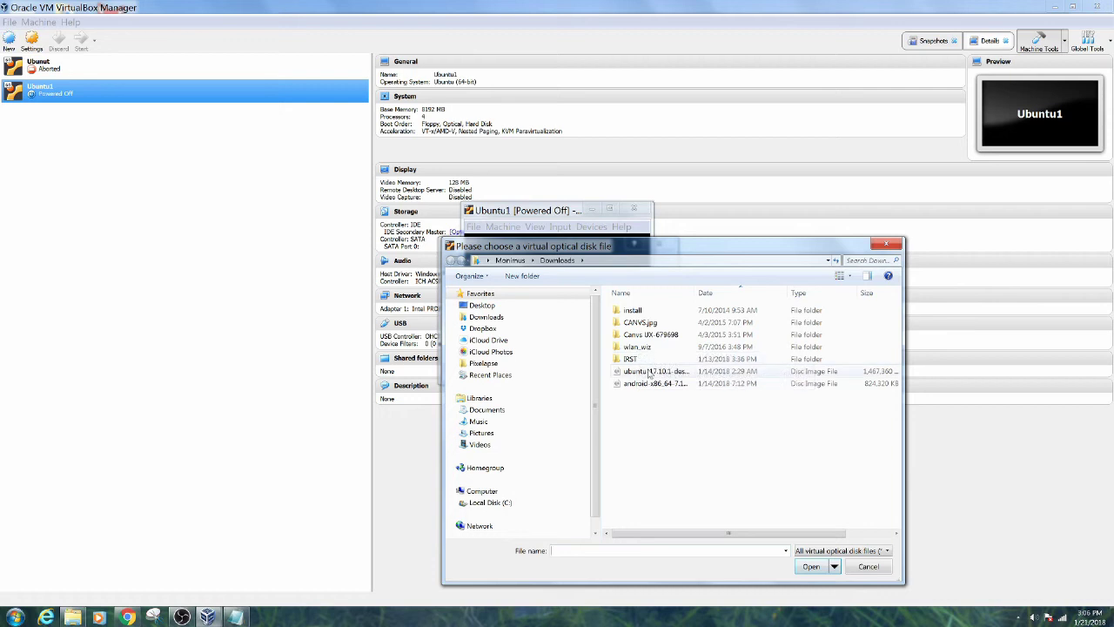
double_click(649, 372)
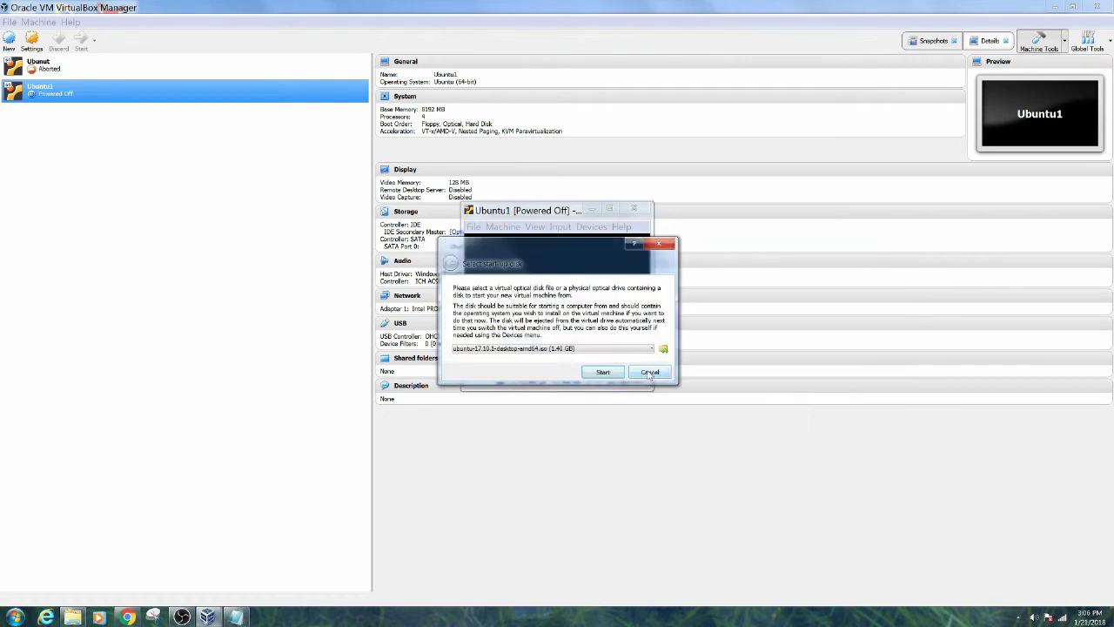
left_click(610, 374)
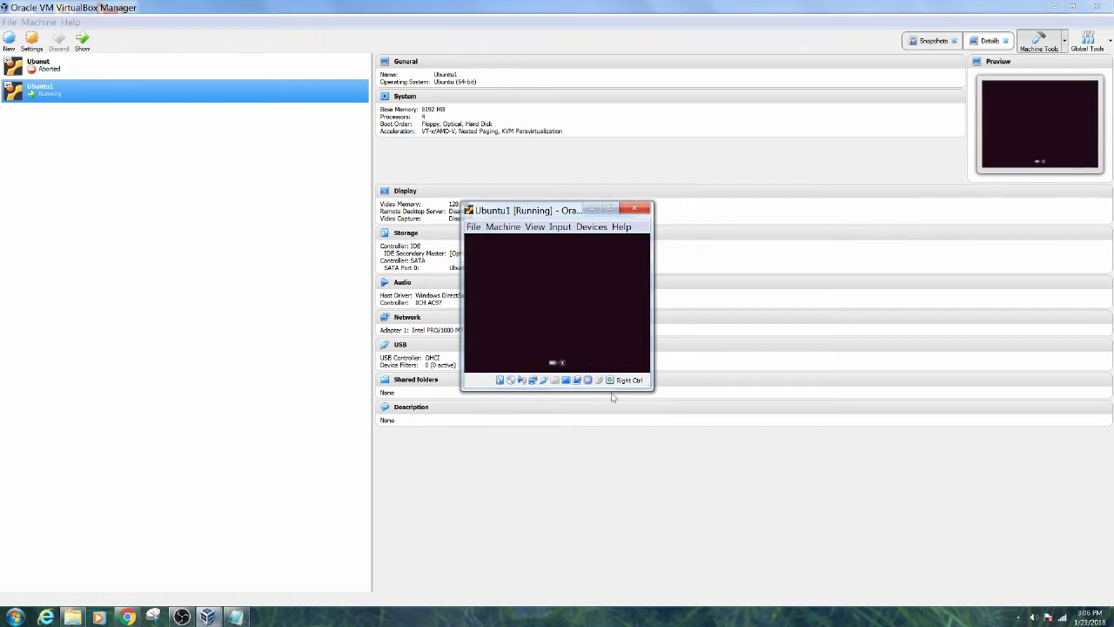
left_click_drag(574, 214, 437, 87)
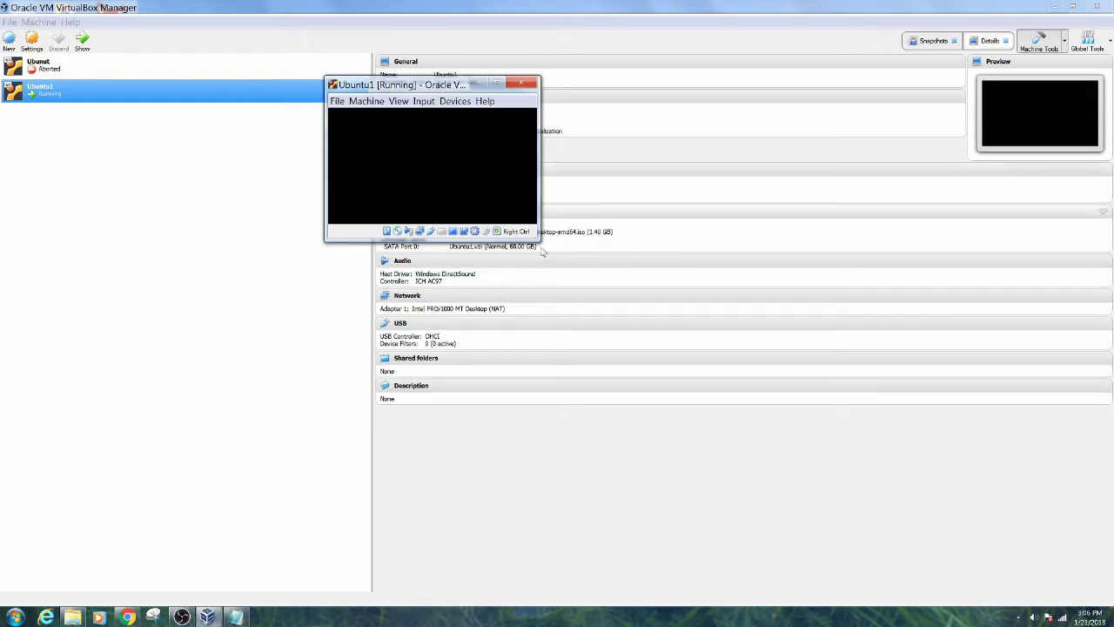
left_click_drag(539, 240, 806, 470)
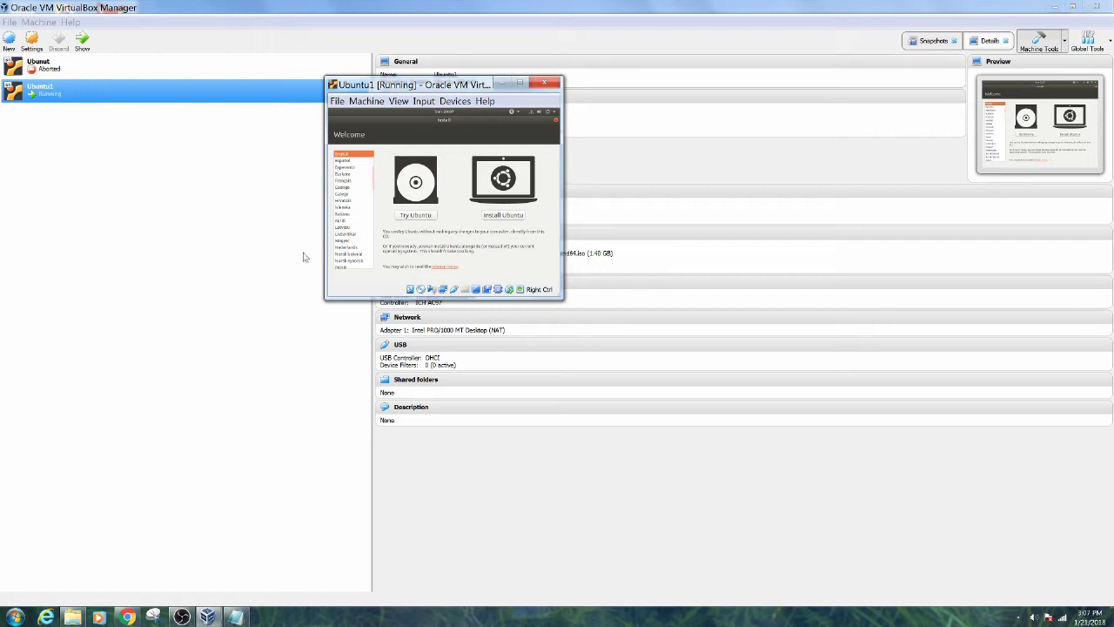
Choose Install Ubuntu with 'Install third-party software' ticked and continue
left_click(499, 215)
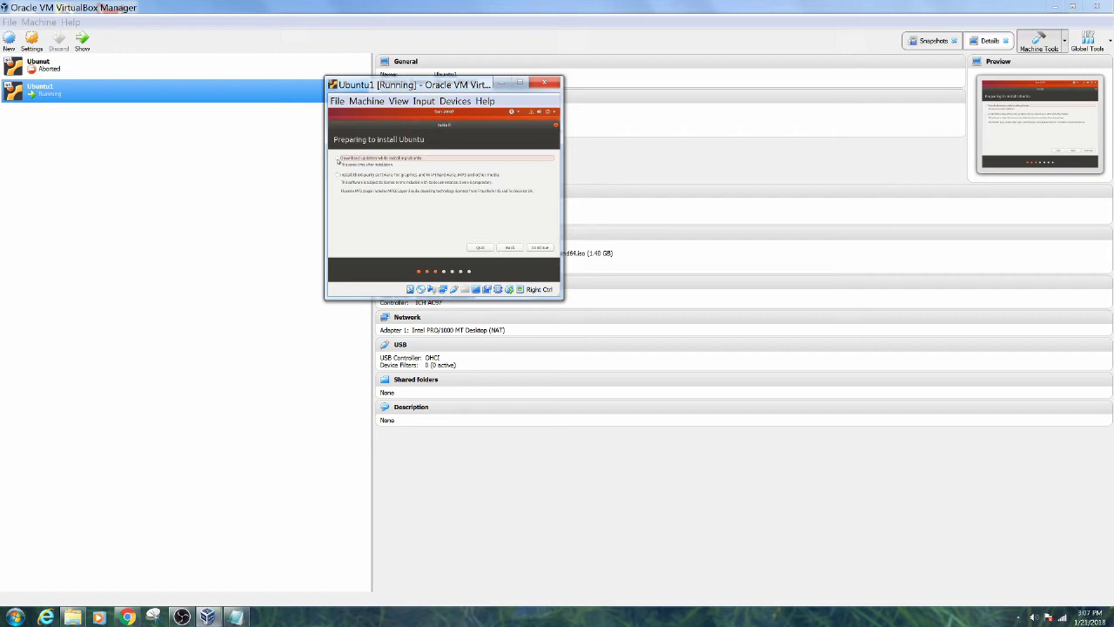
left_click(338, 177)
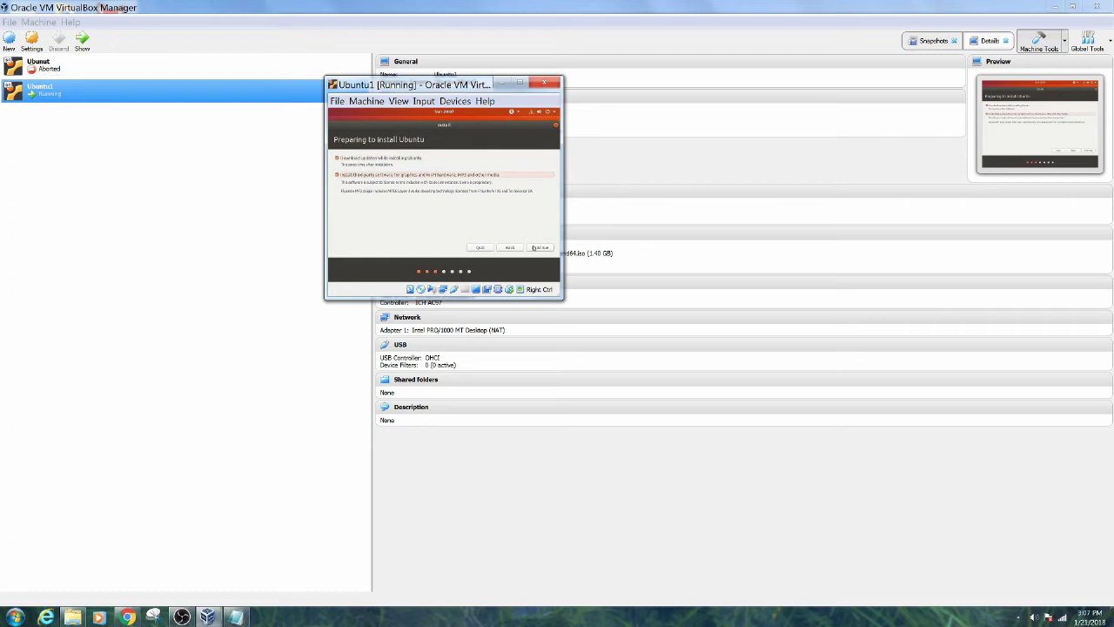
left_click(533, 248)
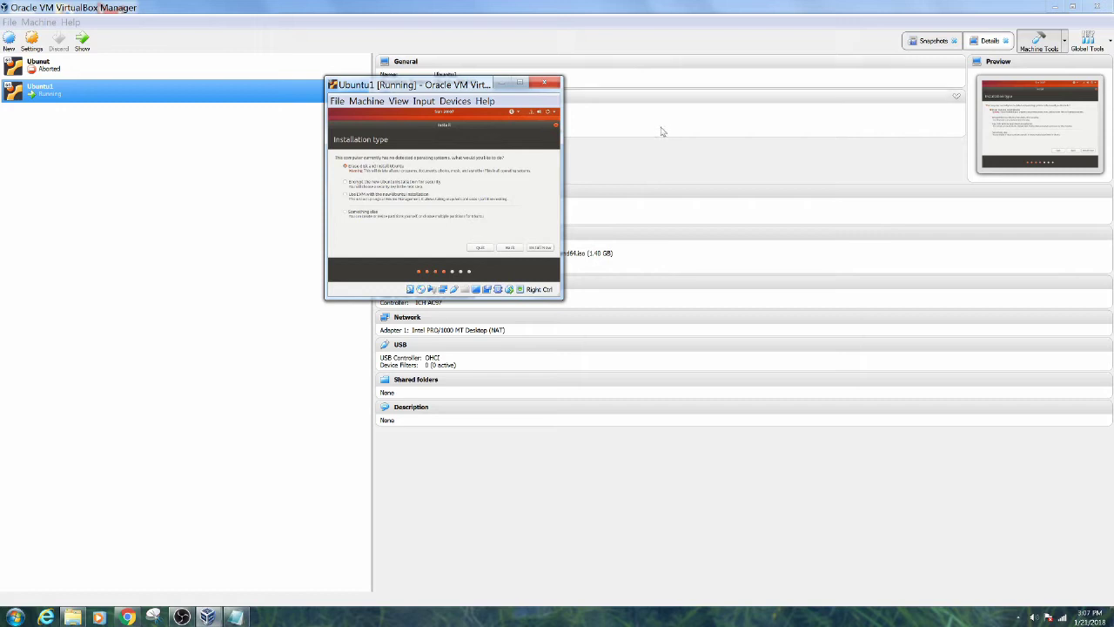
Confirm Install Now and the disk changes, then accept the location and English (US) keyboard layout
left_click(544, 246)
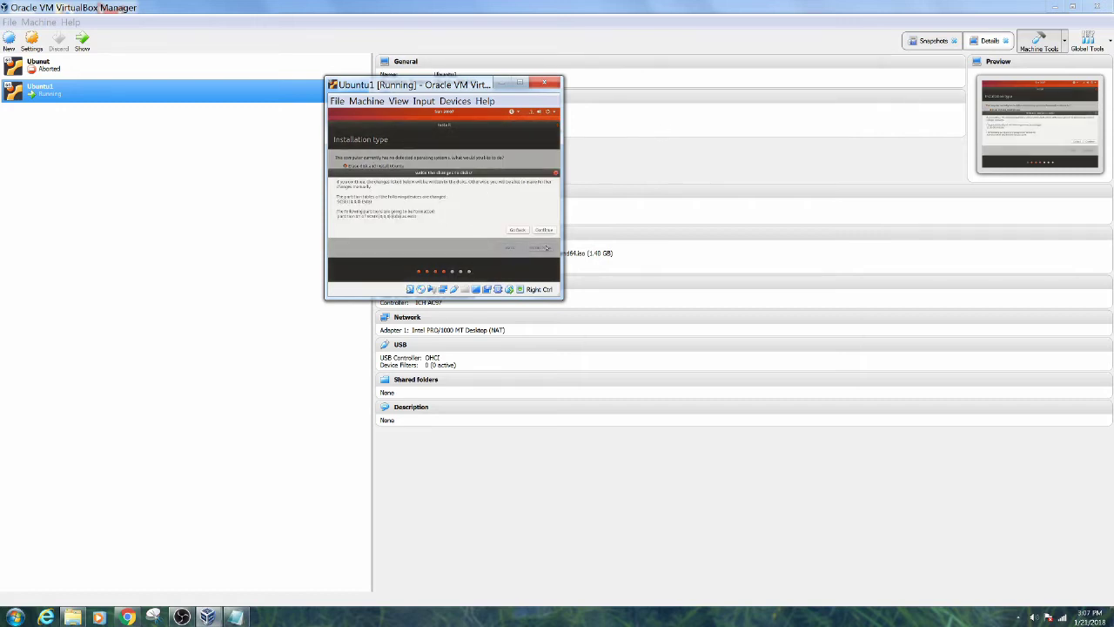
left_click(545, 230)
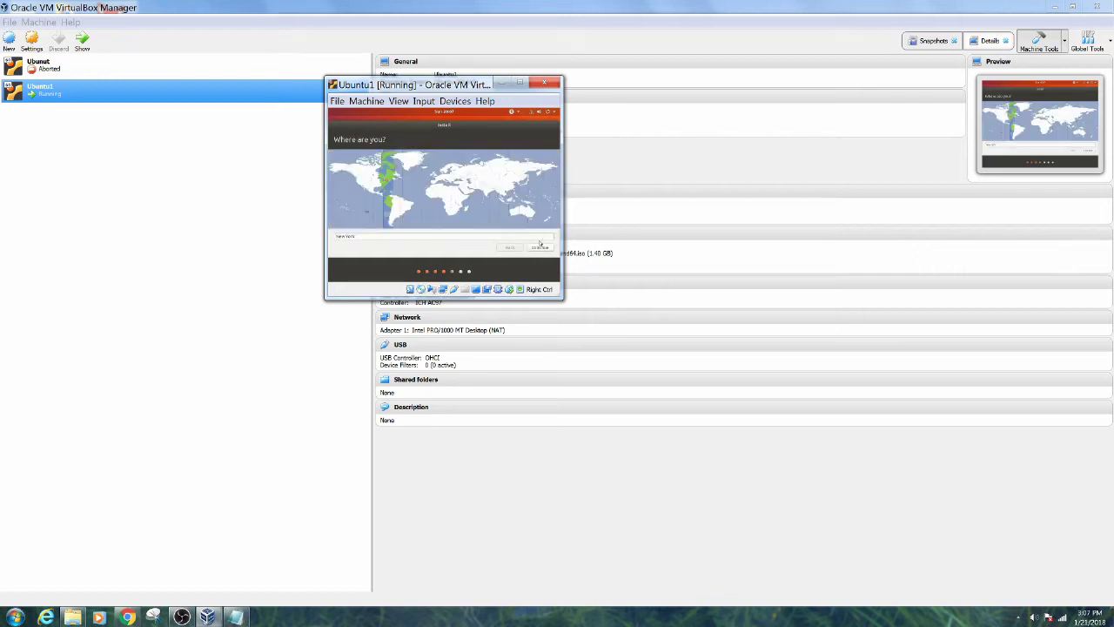
left_click(537, 248)
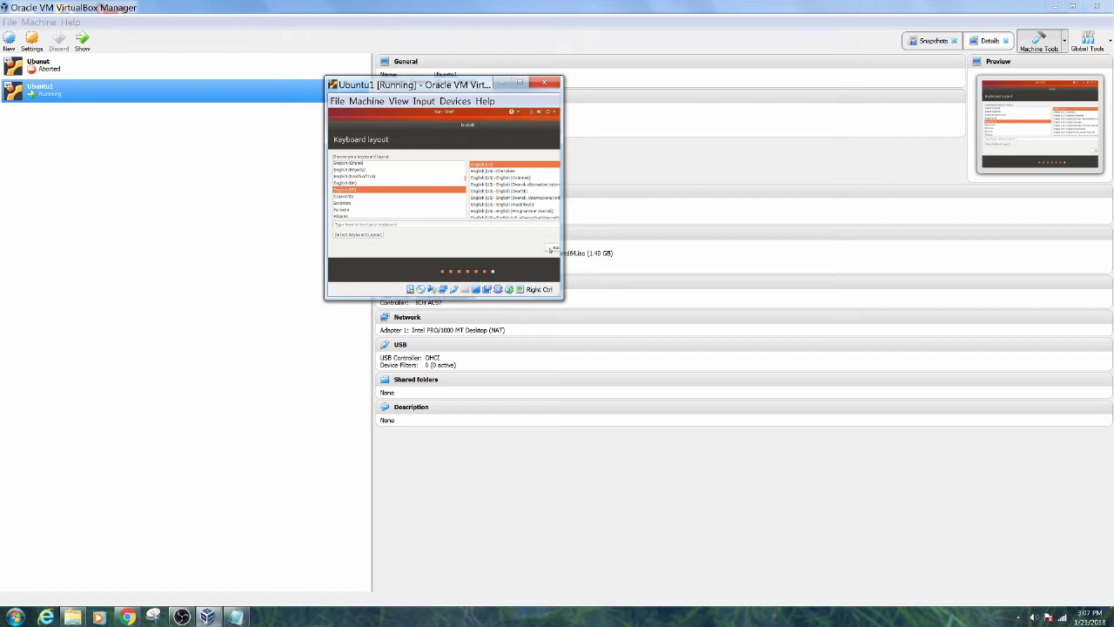
left_click_drag(556, 297, 631, 345)
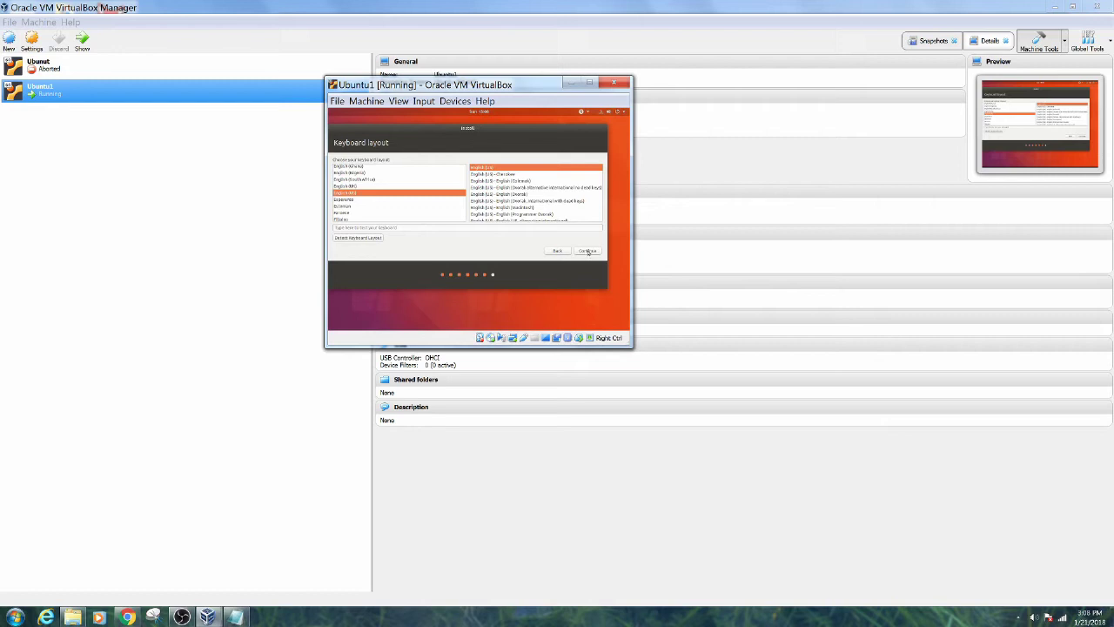
left_click(588, 251)
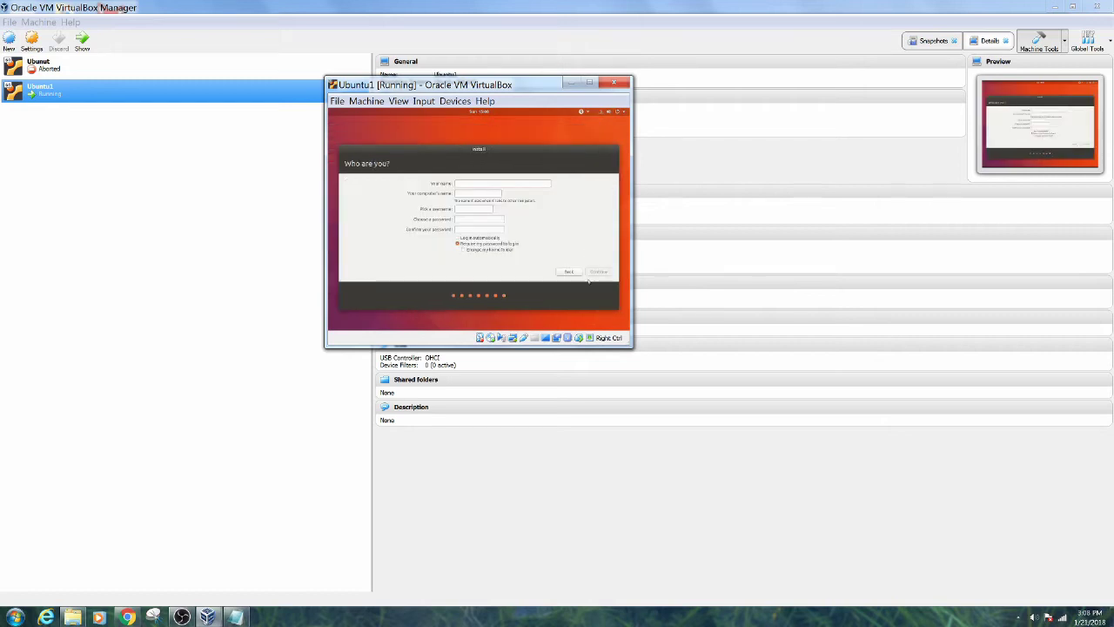
Enter the user's full name and account password, choose 'Log in automatically', and start installing
type("keith Williams")
key("Tab")
key("Tab")
type("passworpassword1")
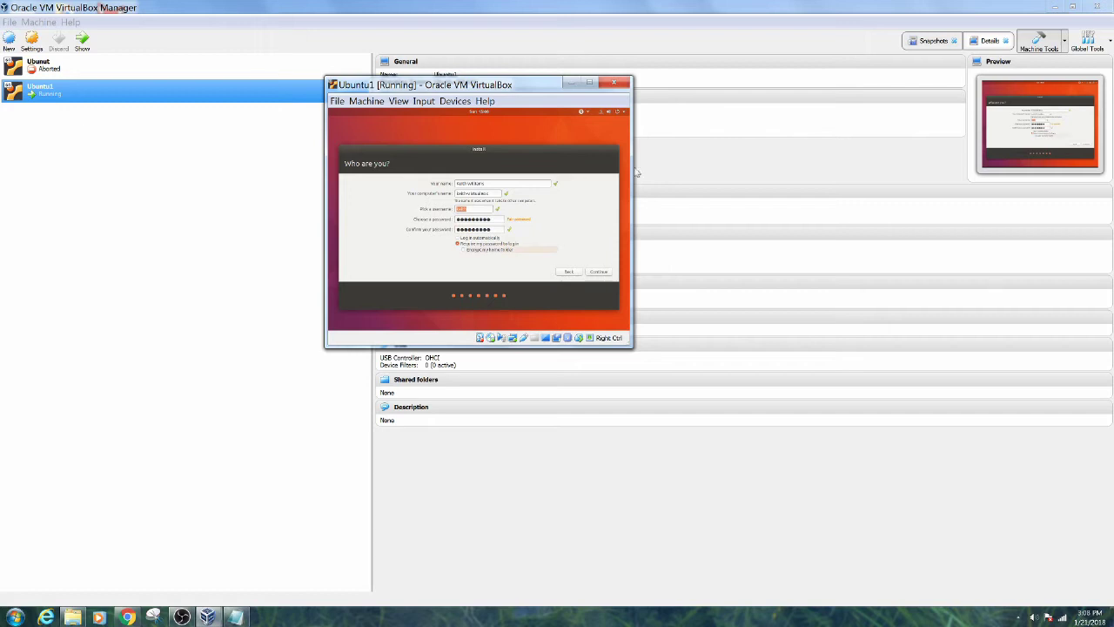
left_click(473, 239)
left_click(599, 273)
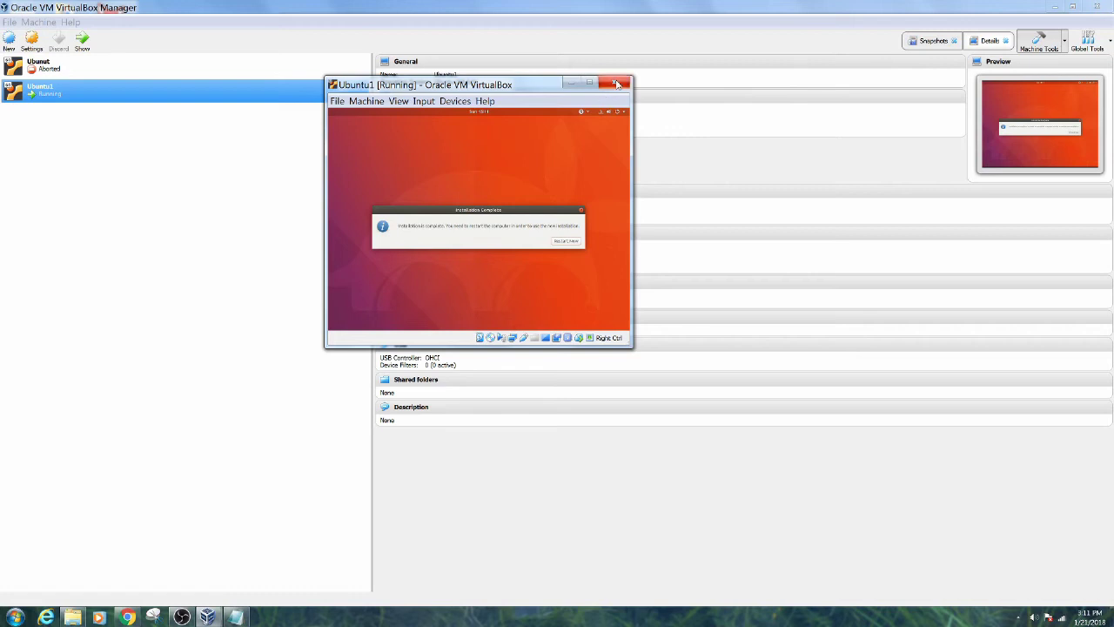
Send Ubuntu1 an ACPI shutdown, then close its window with 'Power off the machine'
left_click(377, 102)
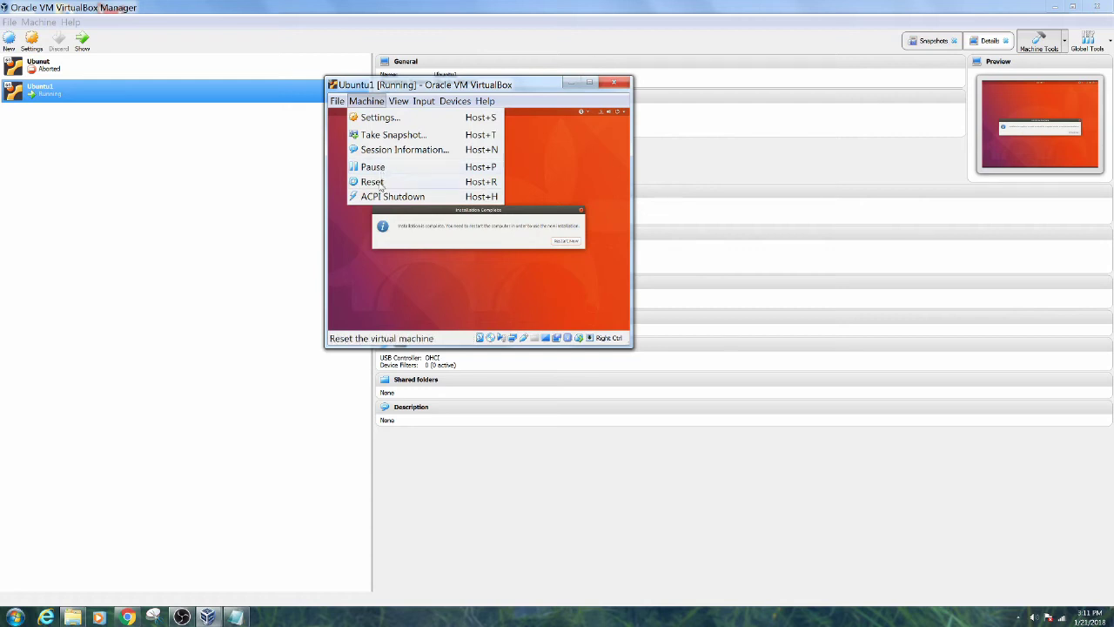
left_click(381, 196)
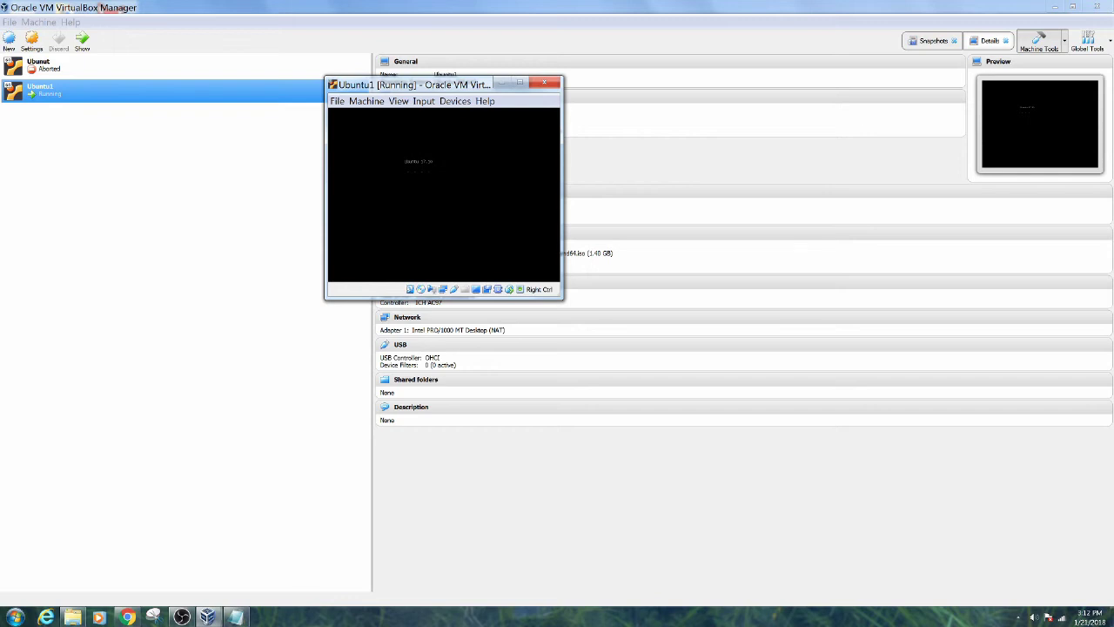
left_click(544, 86)
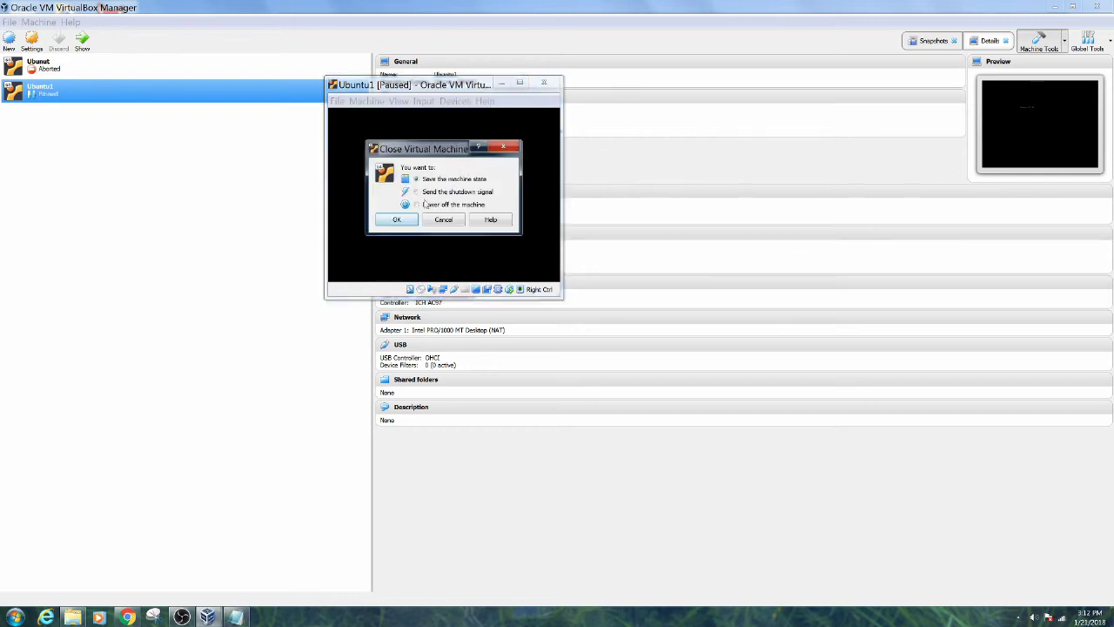
left_click(425, 205)
left_click(418, 220)
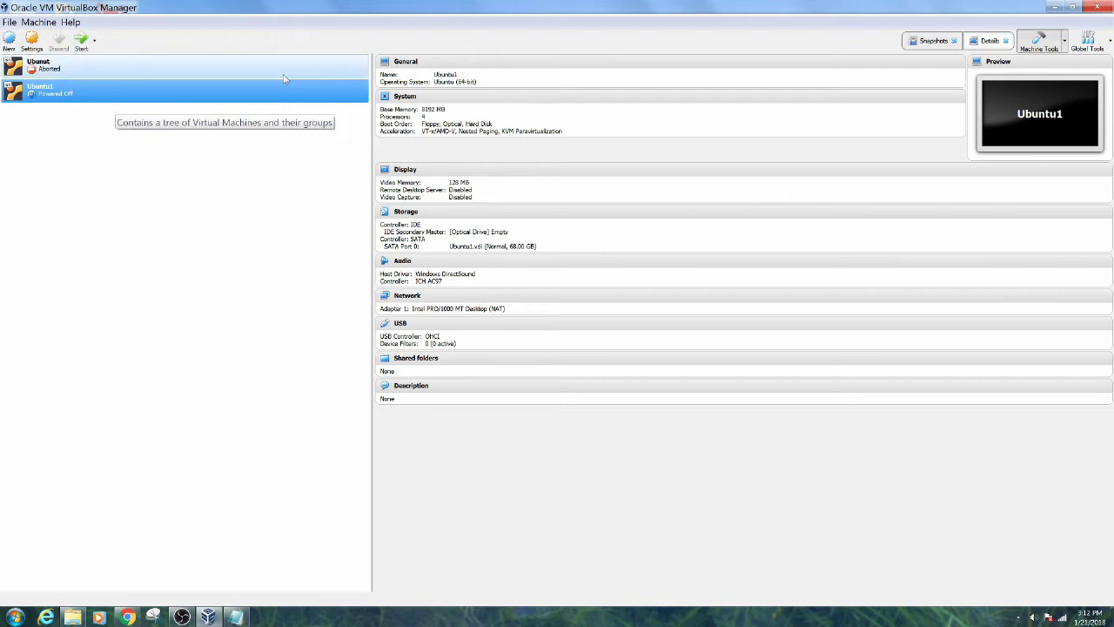
Open Ubuntu1's Snapshots view and start a snapshot named 'Fresh Ubuntu 17.01 Install'
left_click(1063, 42)
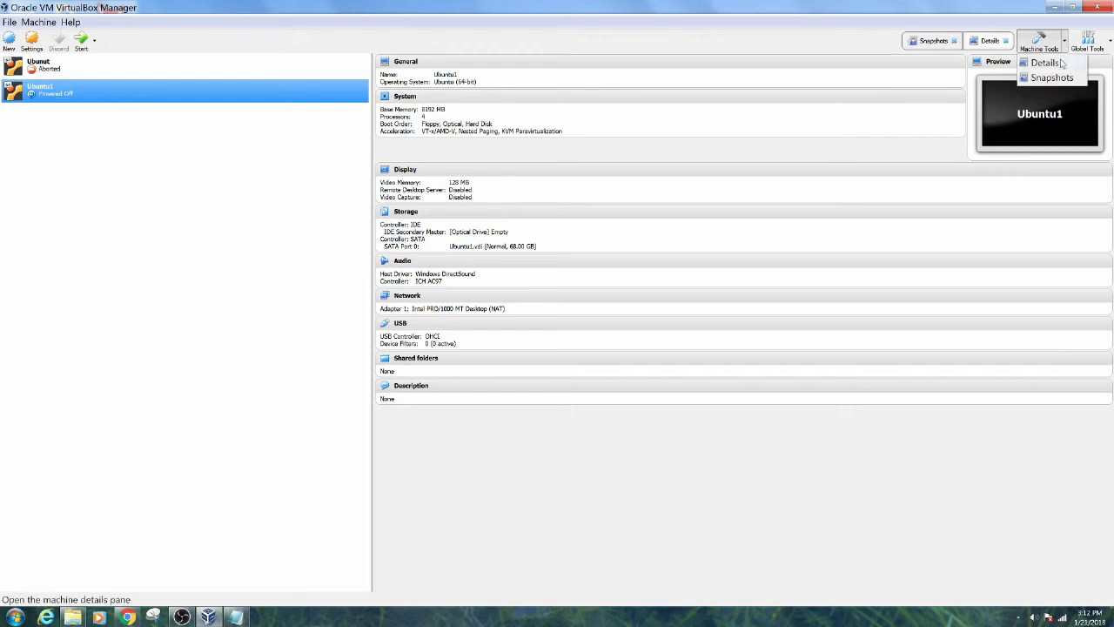
left_click(1053, 75)
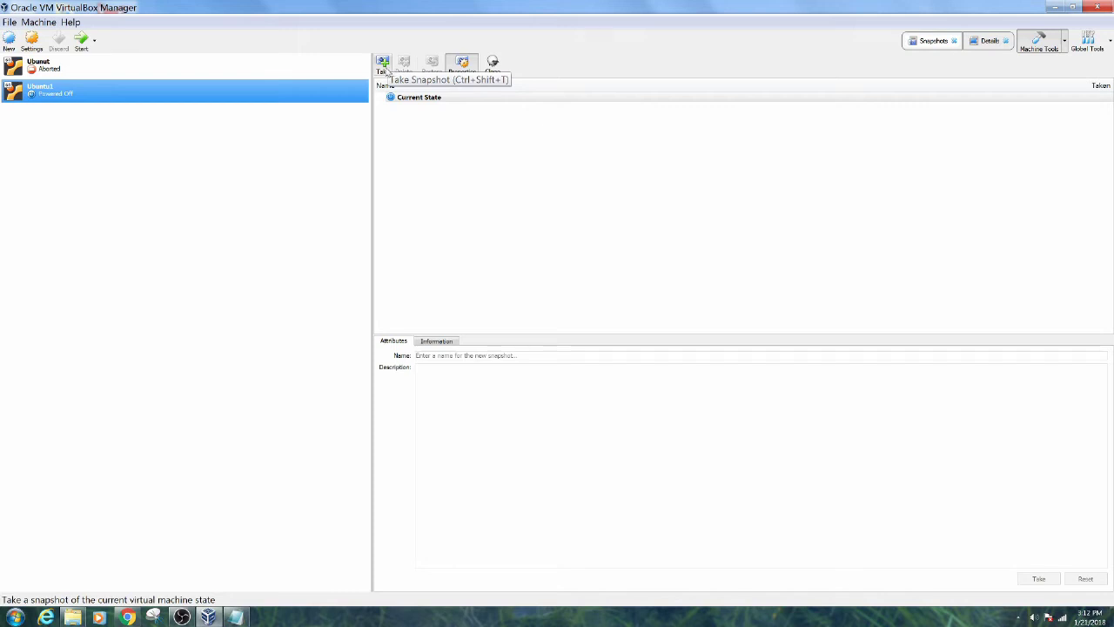
left_click(383, 68)
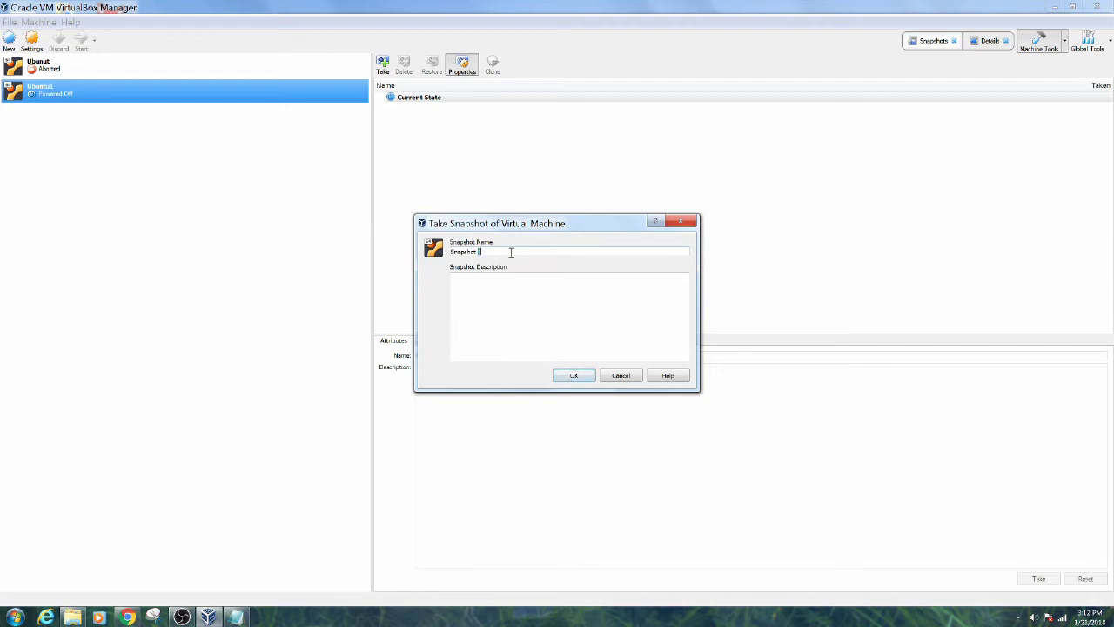
triple_click(508, 251)
type("Fresh ub")
key("BackSpace")
key("BackSpace")
type("Ubuntu Install17.01")
Take the 'Fresh Ubuntu 17.01 Install' snapshot, then view Current State's actions without choosing one
key("Return")
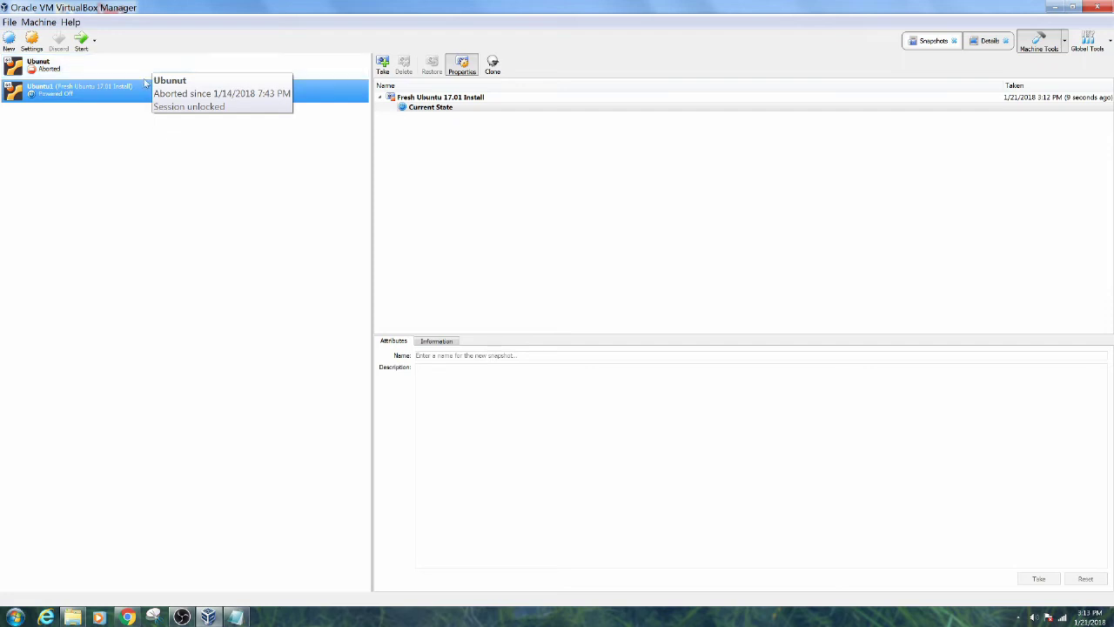
right_click(419, 110)
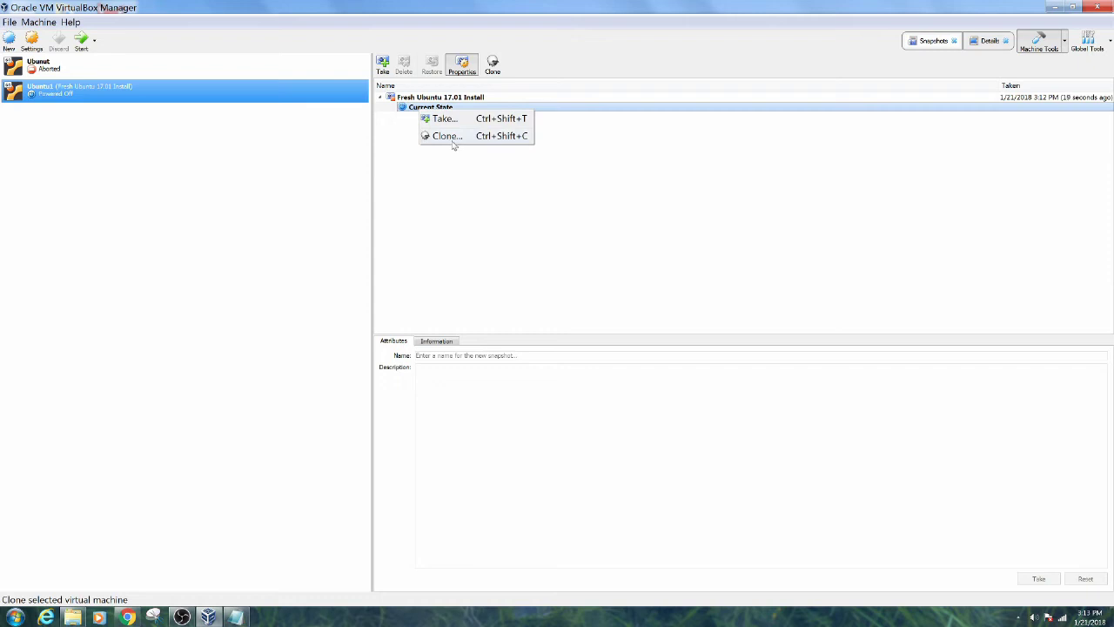
left_click(454, 159)
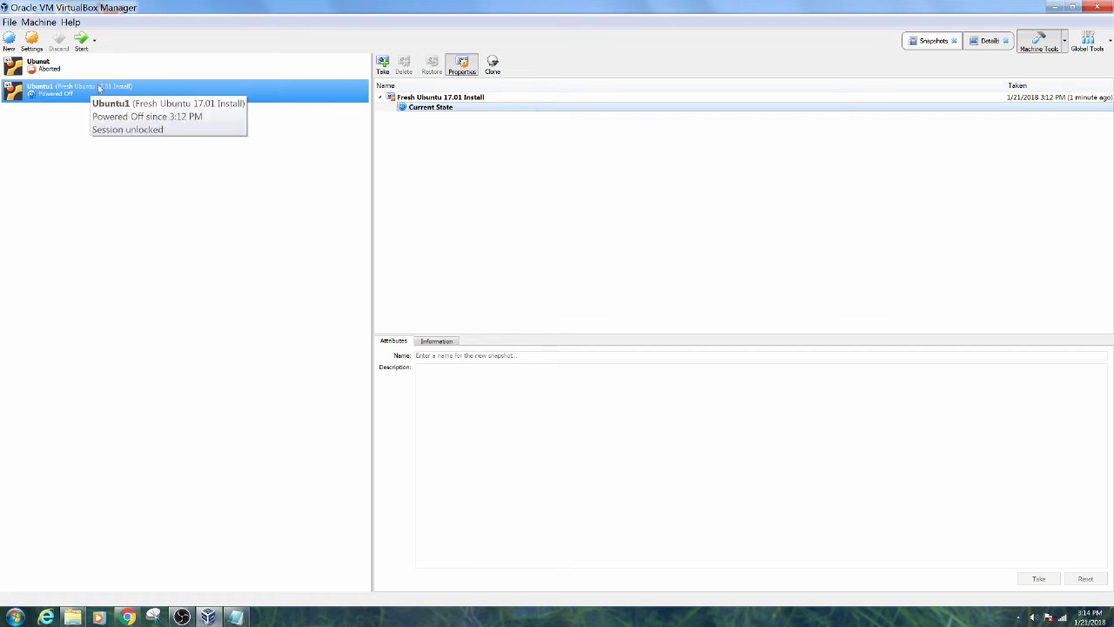
Start Ubuntu1 and drag its window corner to enlarge the Ubuntu desktop
double_click(100, 88)
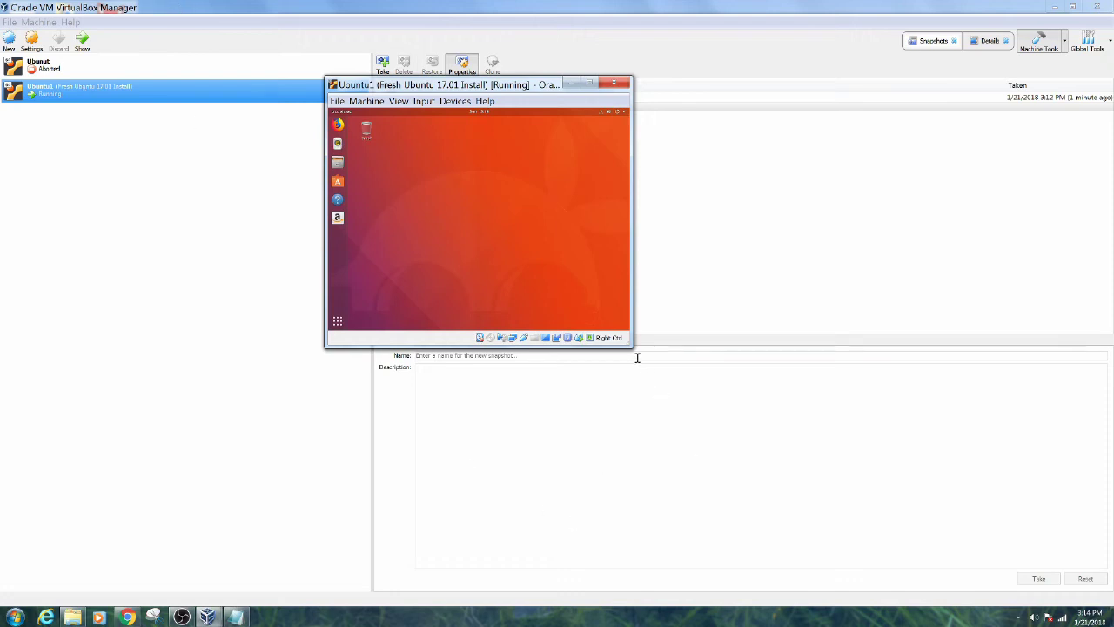
left_click_drag(632, 345, 796, 520)
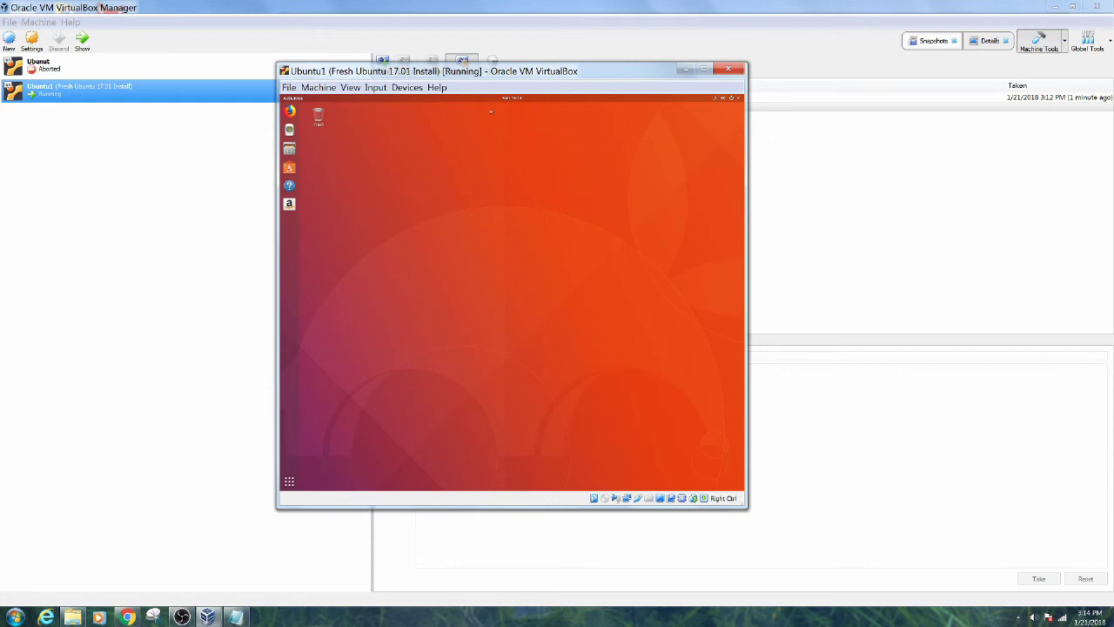
Browse the Devices menu's Shared Clipboard and Drag and Drop options, then show Ubuntu's application grid
left_click(399, 90)
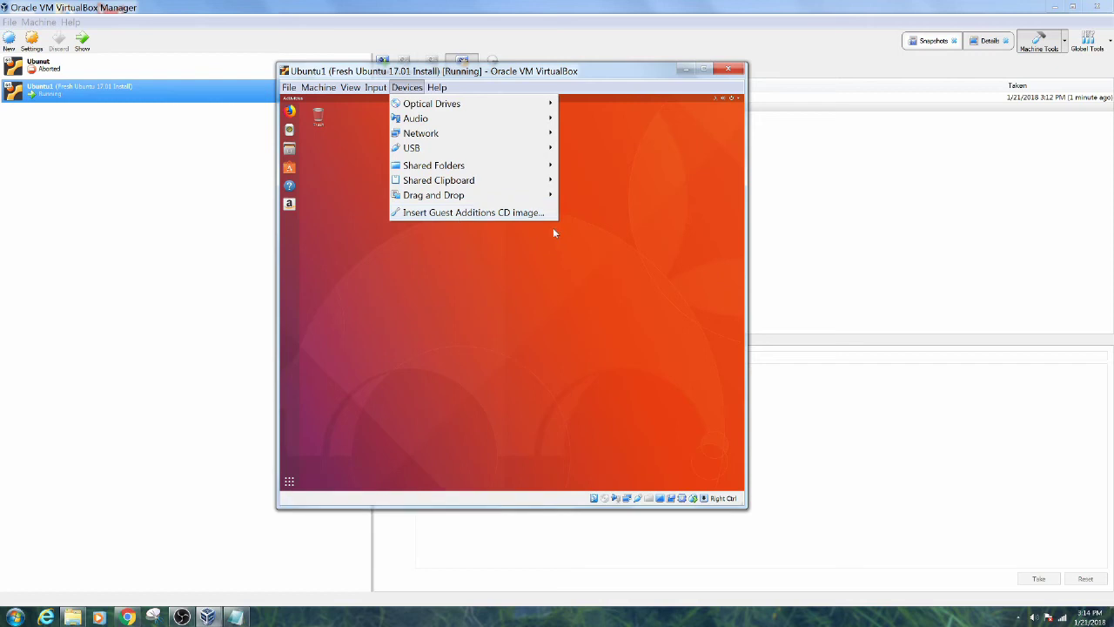
left_click(518, 234)
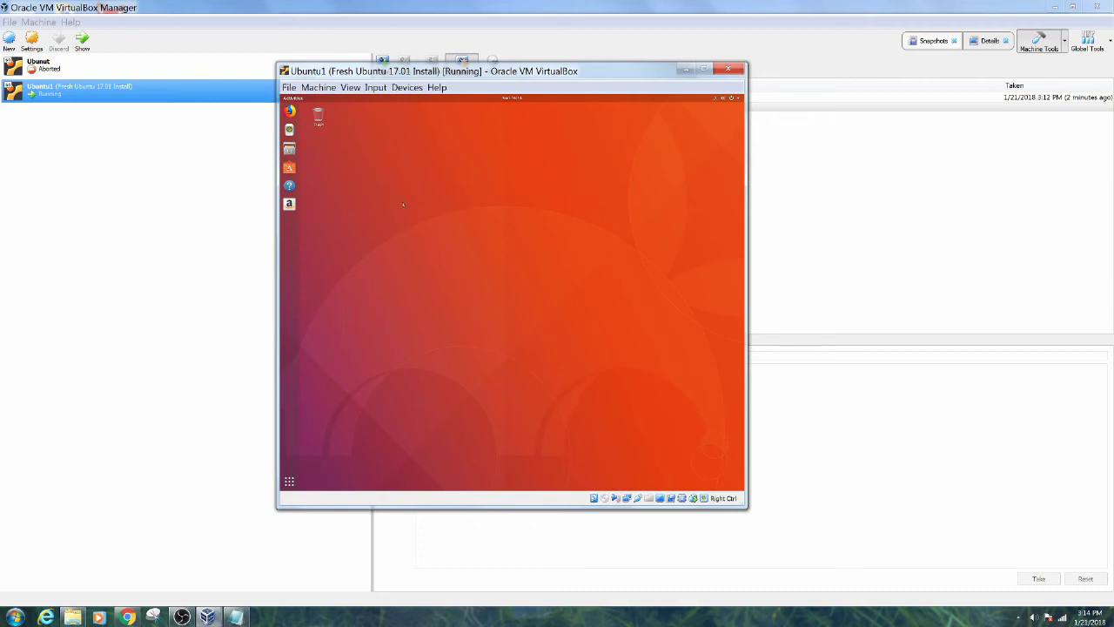
left_click(396, 90)
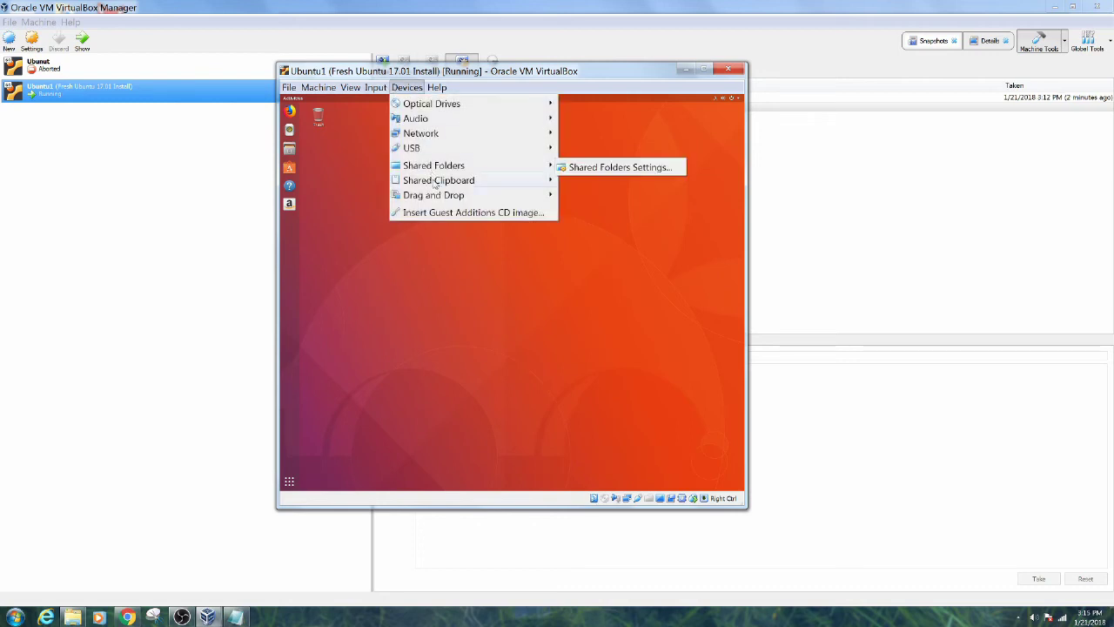
mouse_move(433, 183)
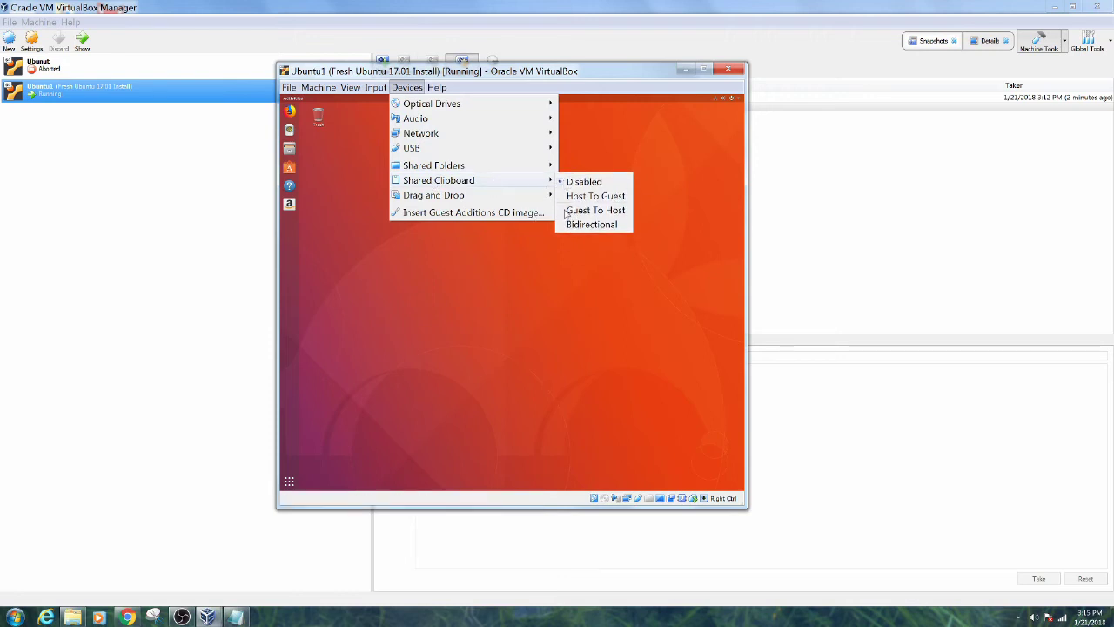
mouse_move(516, 200)
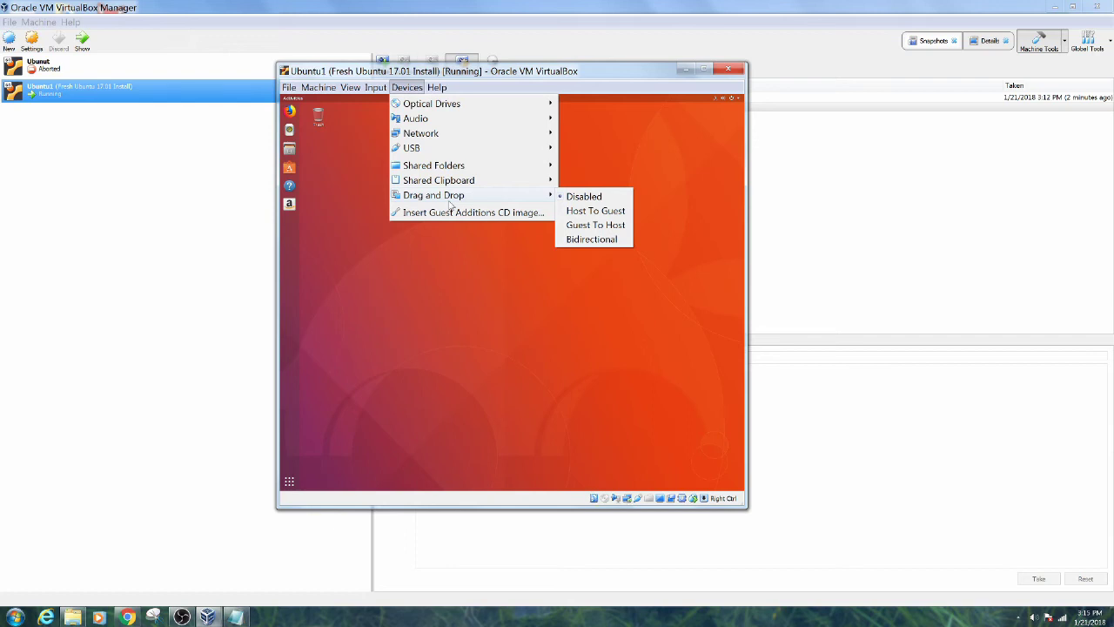
left_click(460, 268)
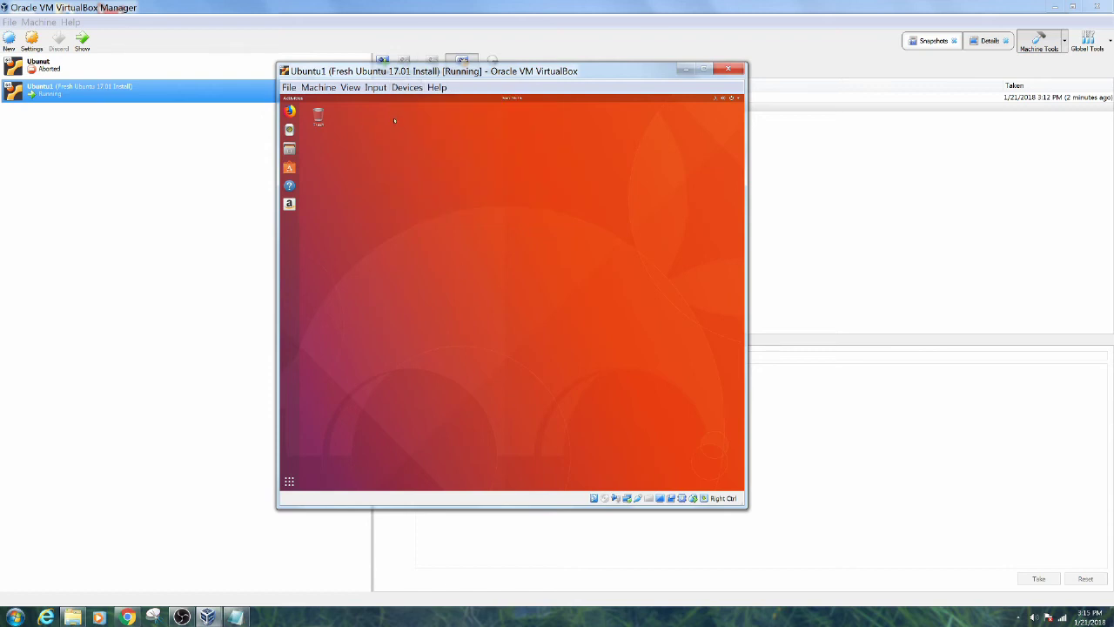
left_click(289, 481)
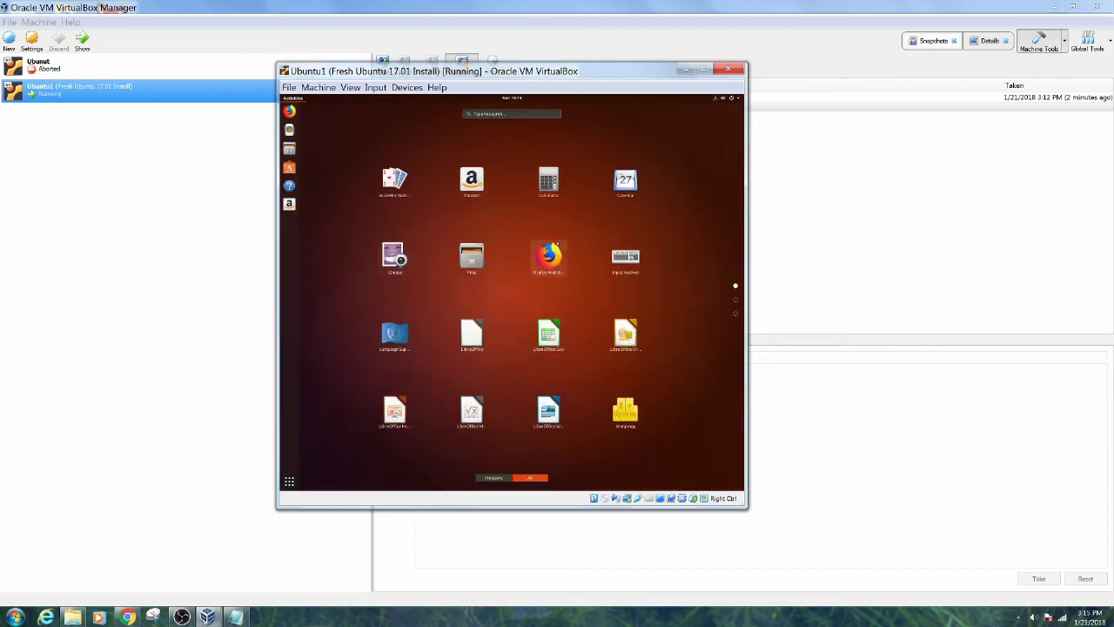
Add Terminal to the guest dock's favourites and launch a terminal window from it
scroll(569, 240, "down", 2)
scroll(571, 243, "up", 1)
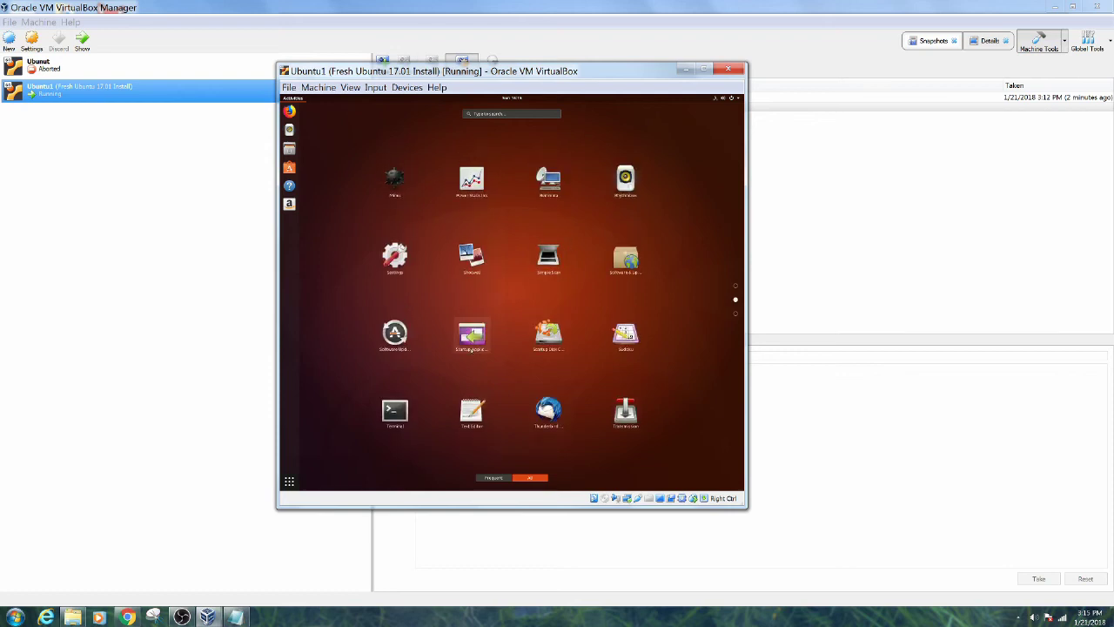
right_click(394, 408)
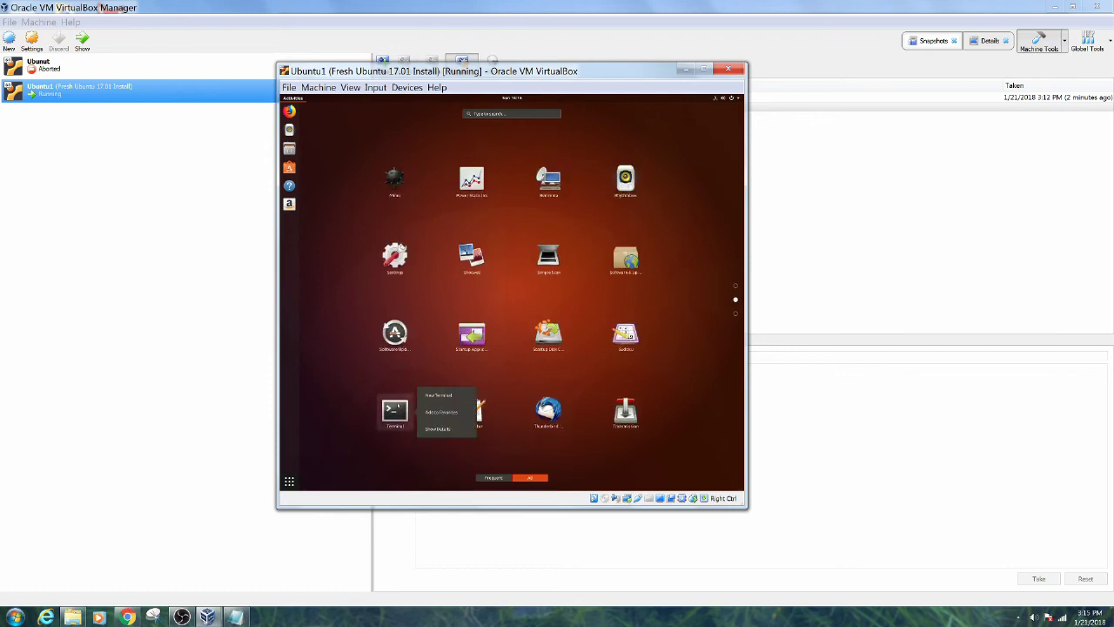
left_click(437, 413)
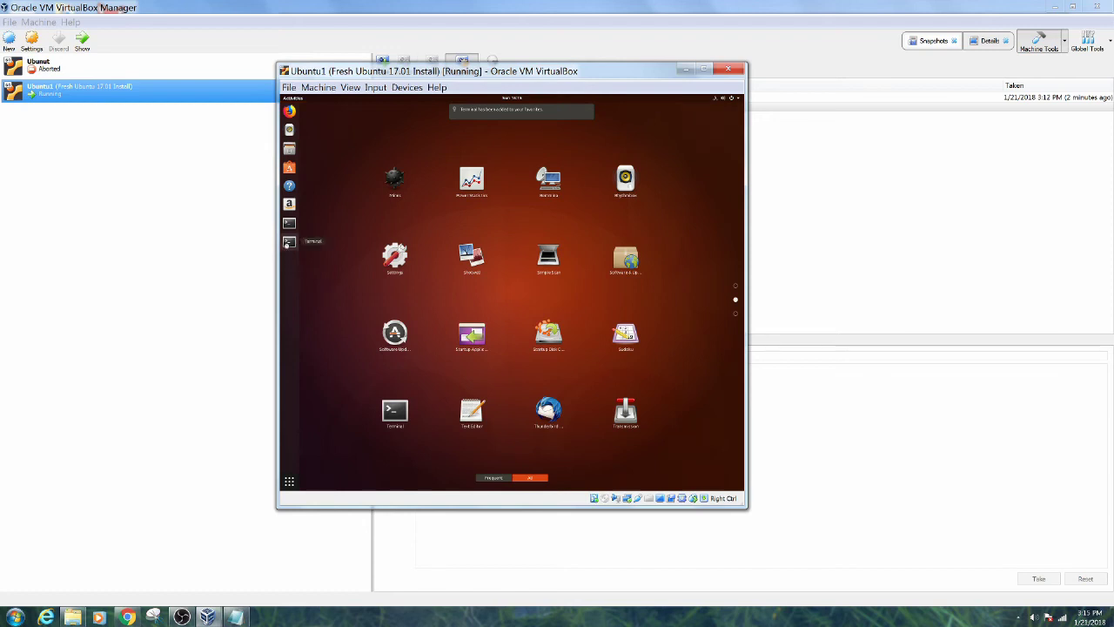
left_click(288, 241)
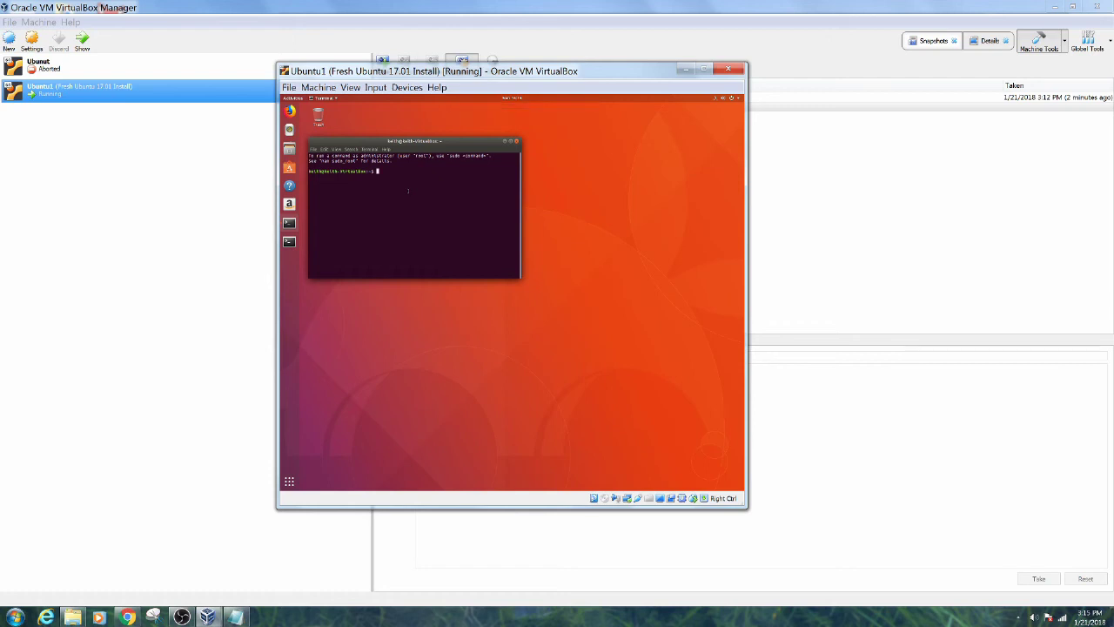
Run 'sudo apt-get install gcc make' in the guest terminal and answer 'y' to proceed
type("sudo apt-get ")
type("upd")
key("BackSpace")
key("BackSpace")
key("BackSpace")
type("install ")
type("gcc nano")
key("Return")
key("Return")
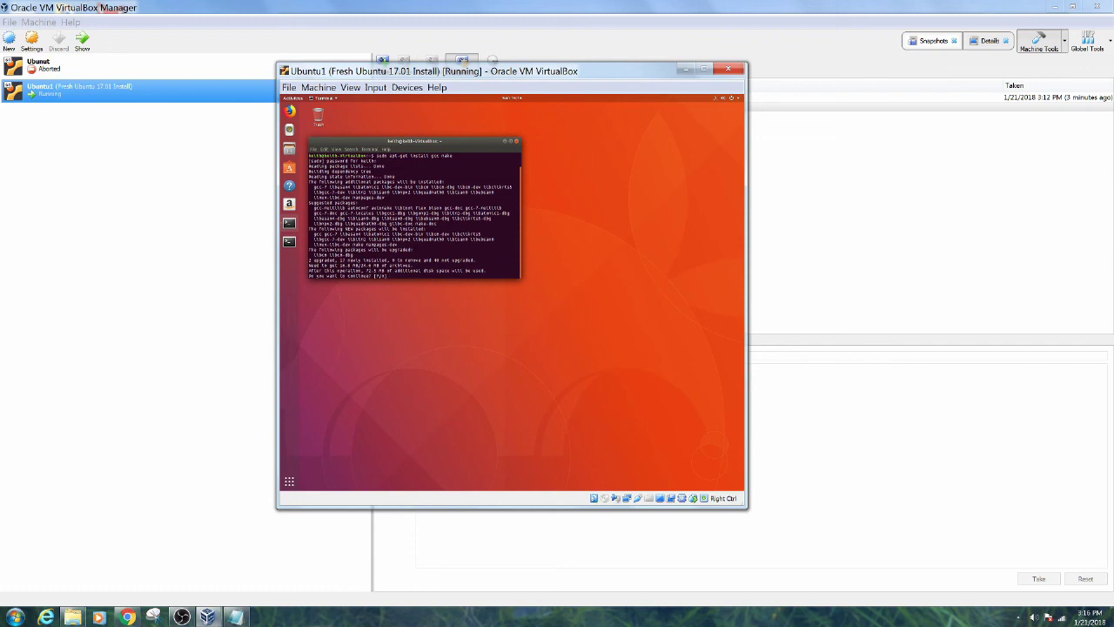
type("y")
key("Return")
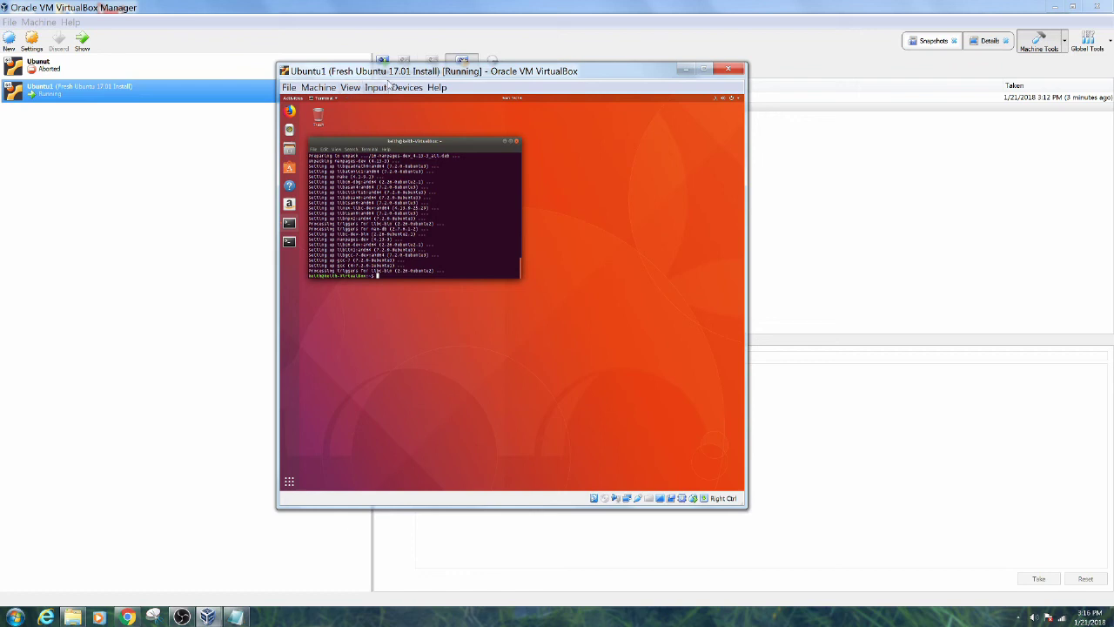
Insert the Guest Additions CD image into the Ubuntu guest and move the terminal lower
left_click(405, 88)
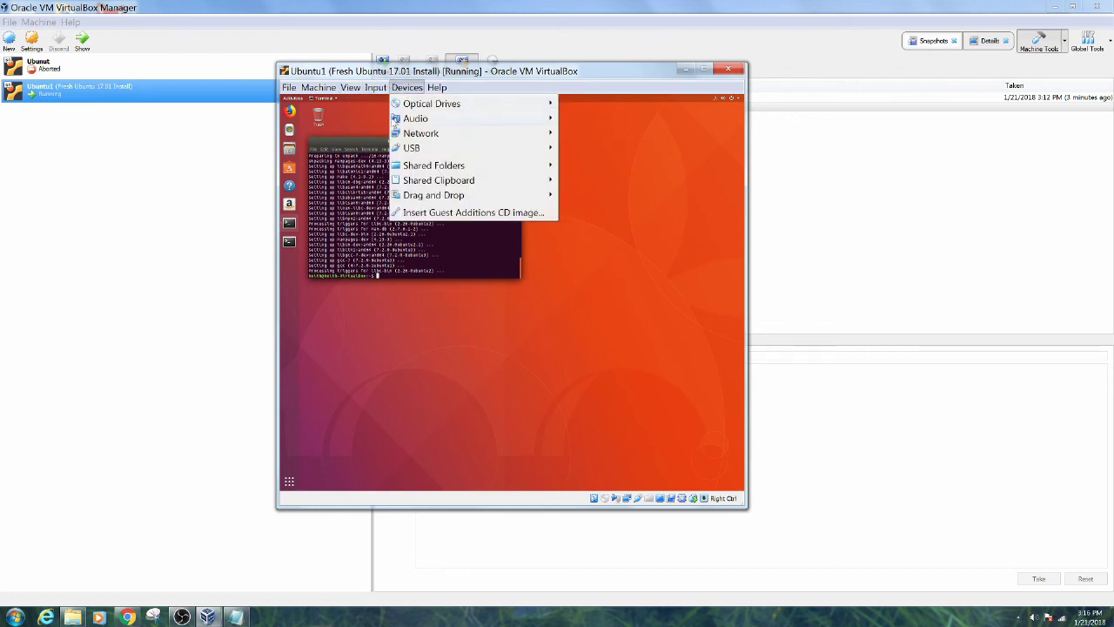
left_click(418, 214)
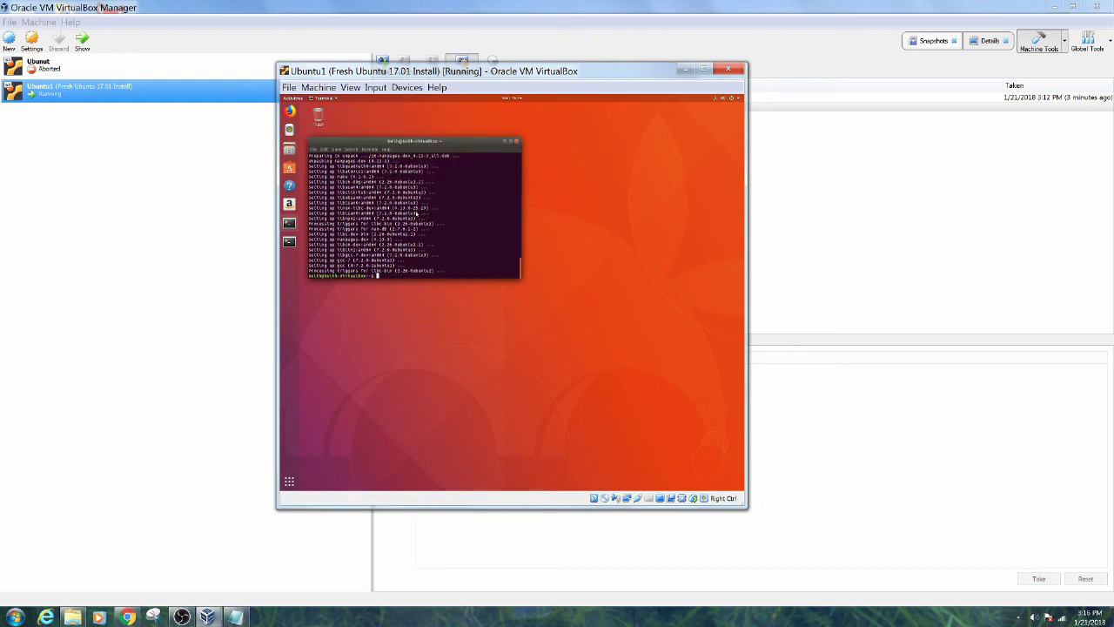
left_click_drag(415, 142, 447, 223)
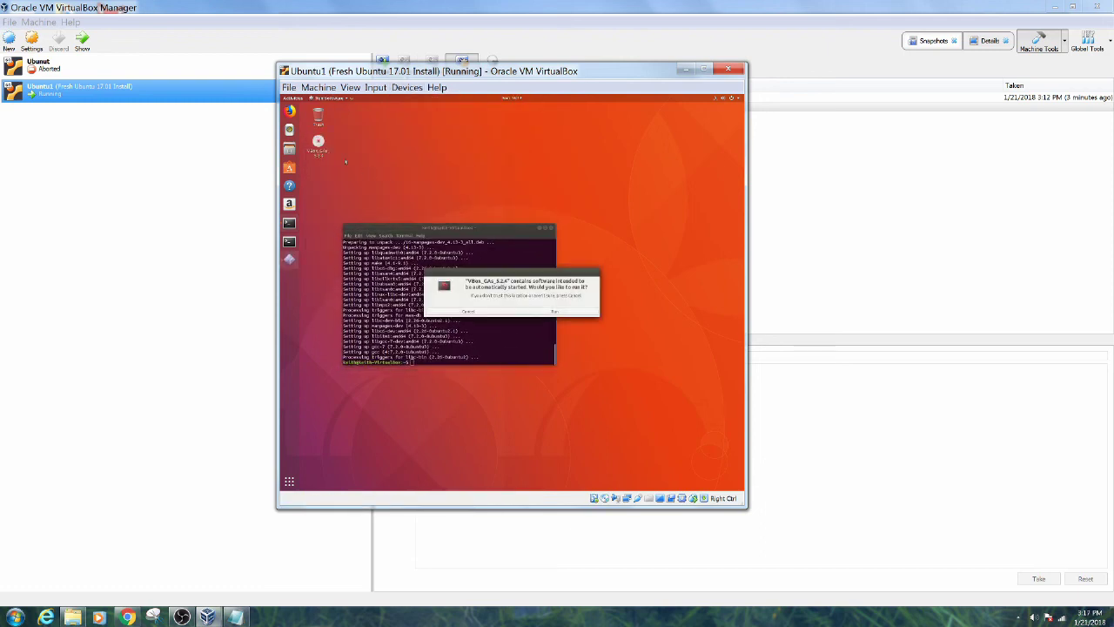
Run the Guest Additions installer from the disc, authorizing it with the user password
left_click(554, 311)
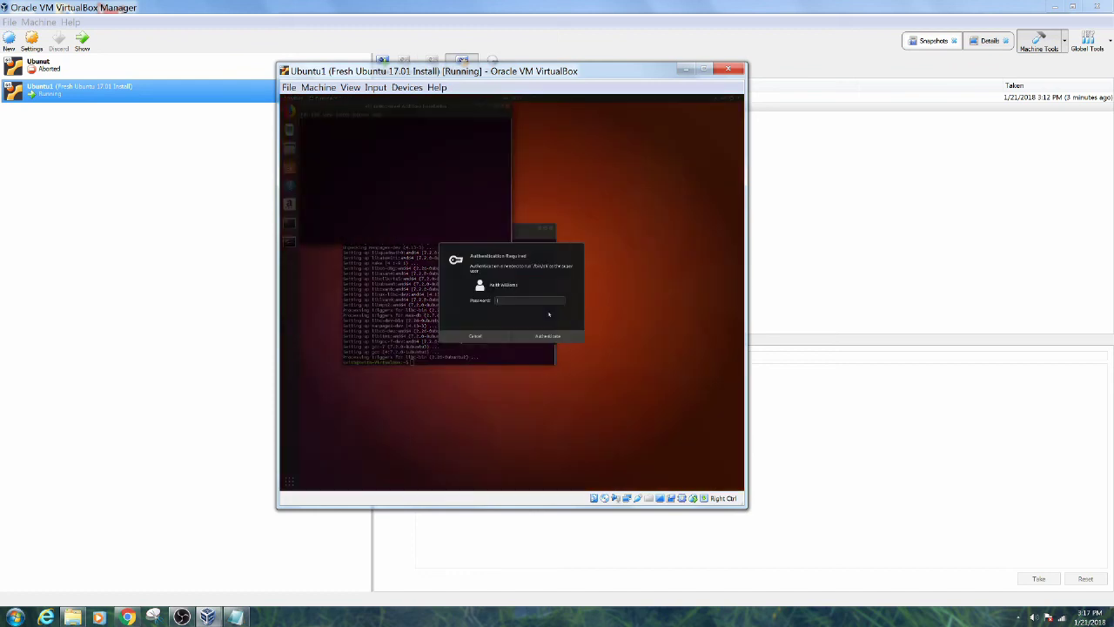
type("*****")
key("Return")
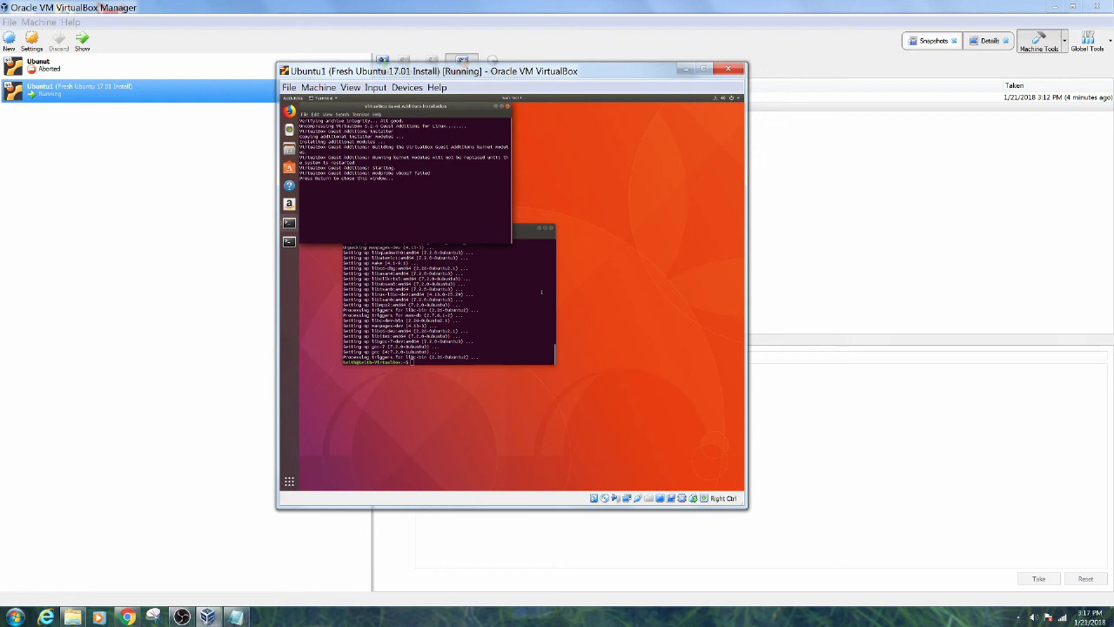
Close the finished Guest Additions installer window, clearing a stray character at the prompt
key("Return")
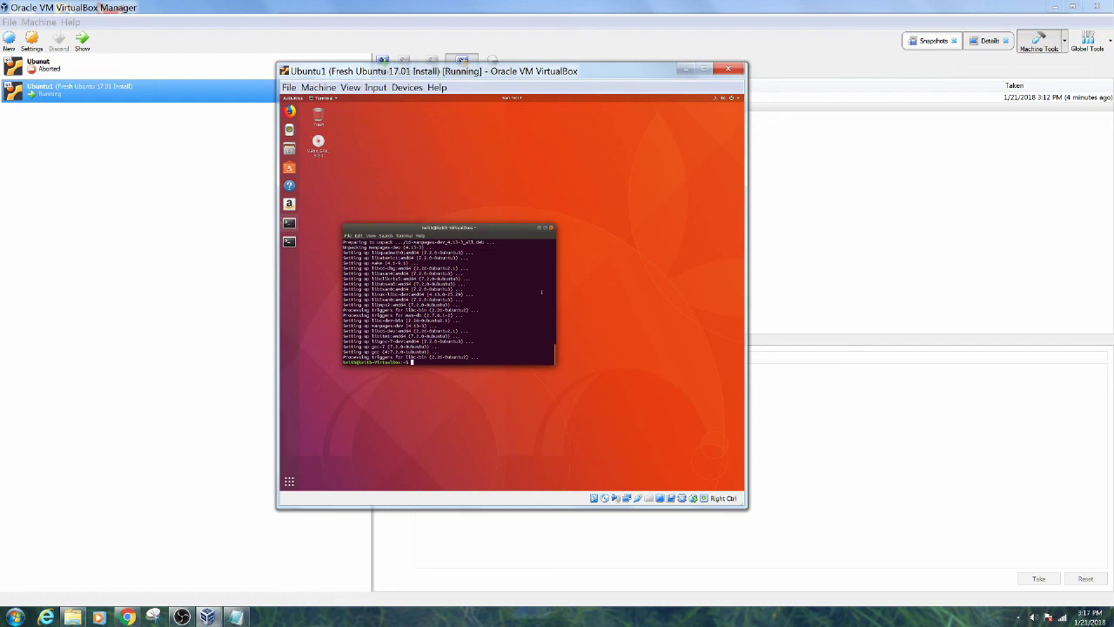
type("m")
key("BackSpace")
Restart the Ubuntu guest from the system menu's power options
left_click(735, 99)
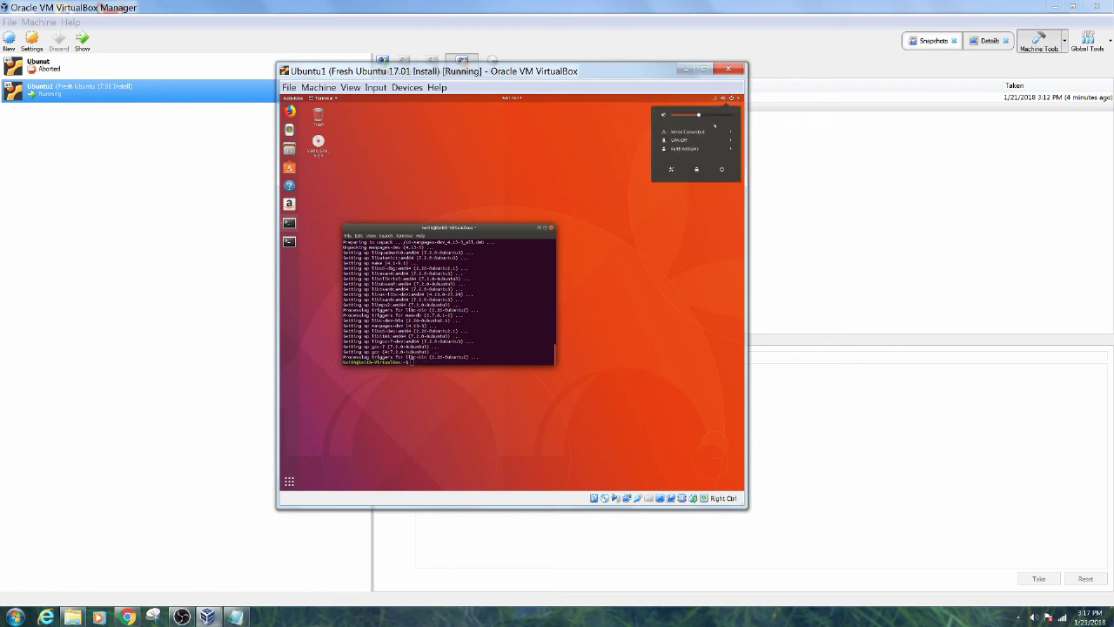
left_click(721, 169)
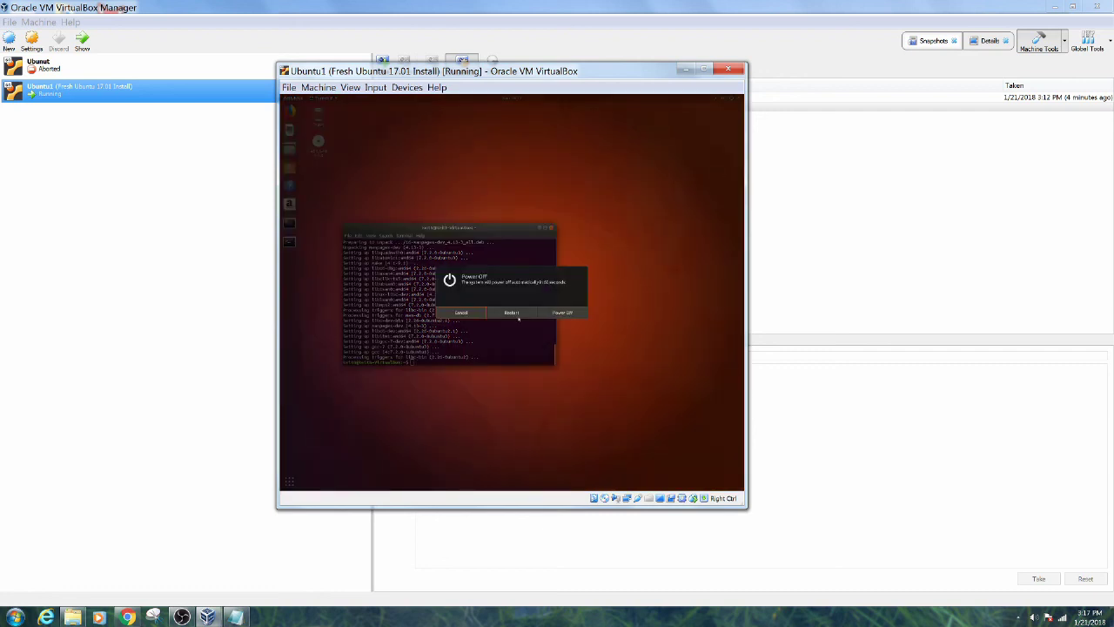
left_click(517, 315)
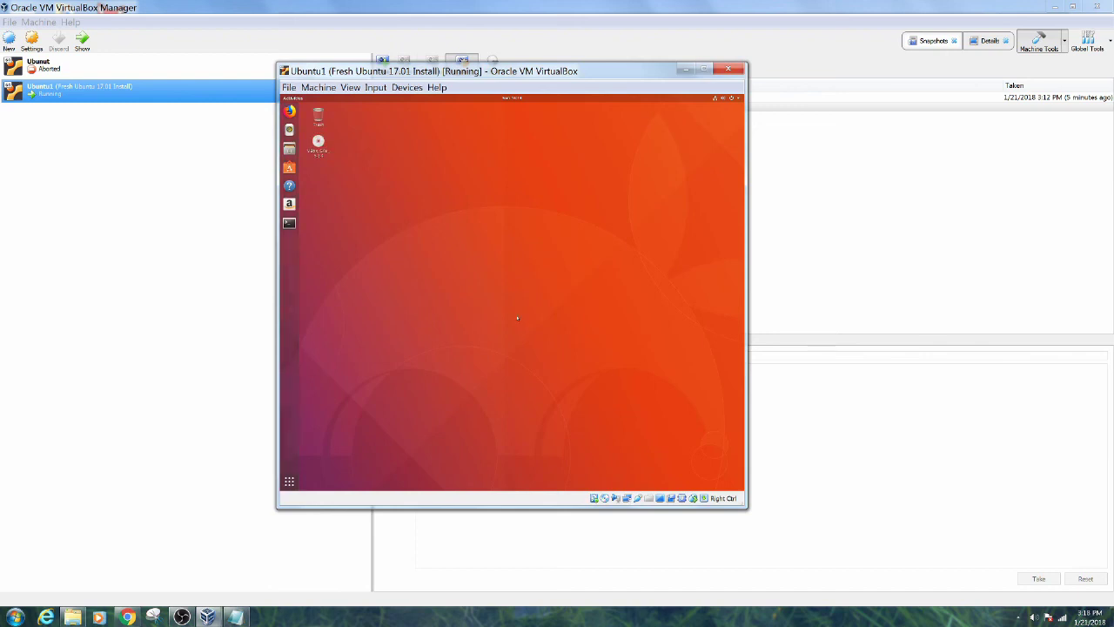
Remove VBoxGuestAdditions.iso from the virtual optical drive, choosing Force Unmount
left_click(419, 90)
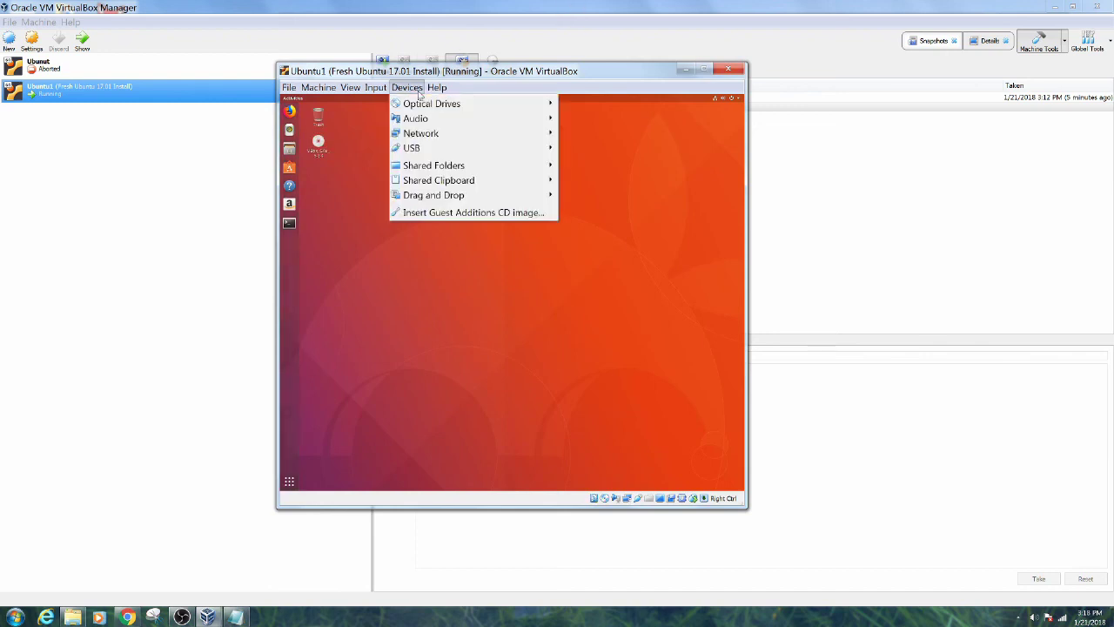
mouse_move(417, 106)
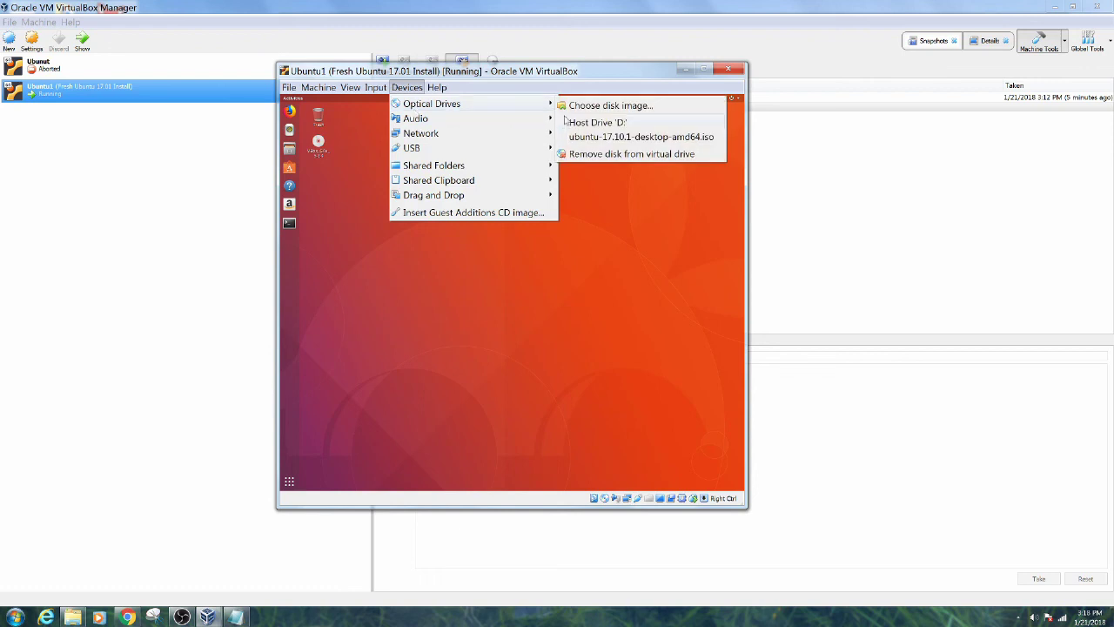
left_click(589, 154)
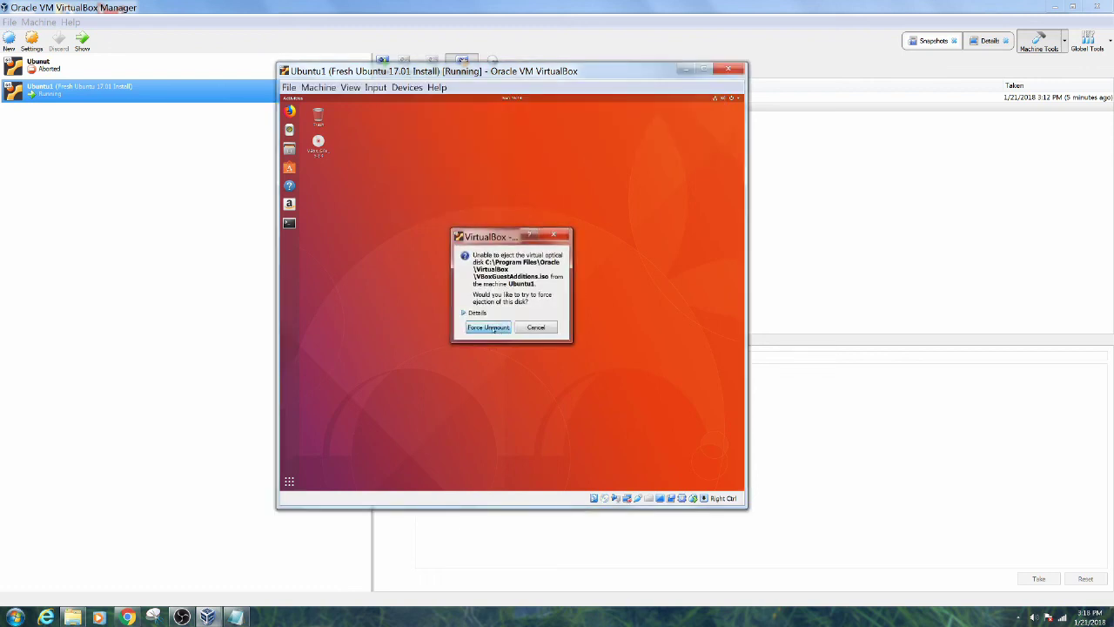
left_click(488, 327)
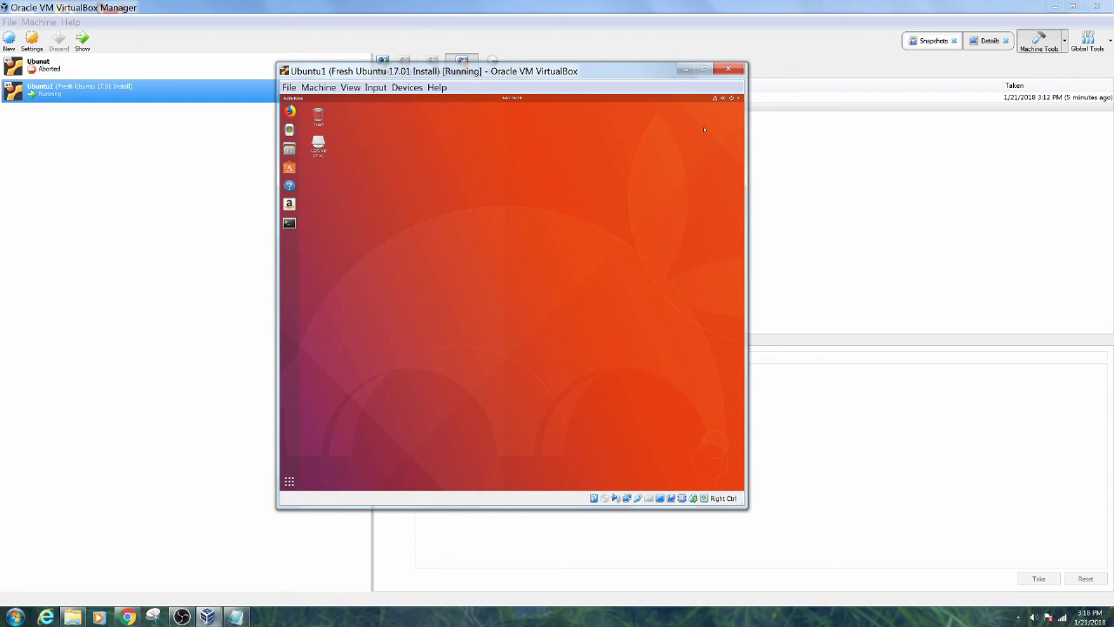
Take a live snapshot of the running Ubuntu1 VM, replacing the default name with 'Guest Additions Installed'
left_click(739, 100)
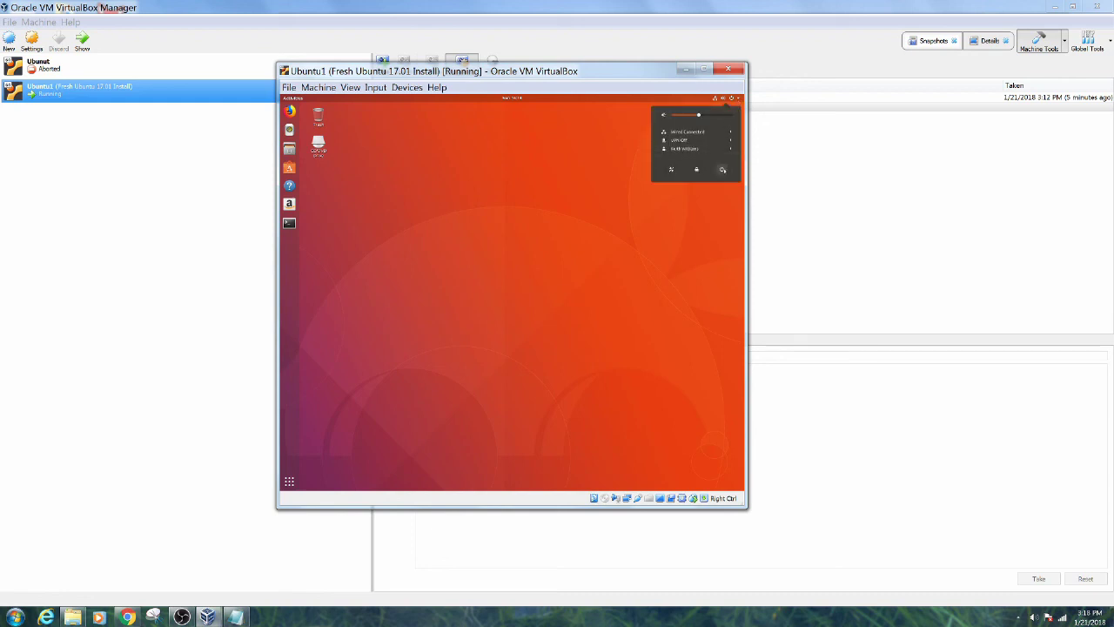
left_click(542, 309)
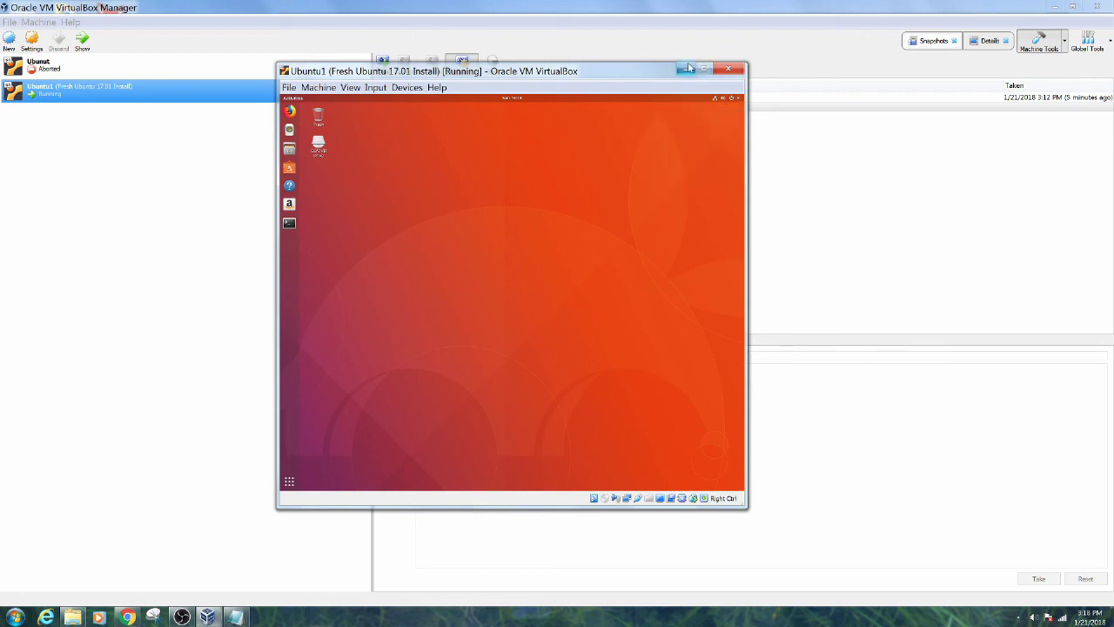
left_click(321, 88)
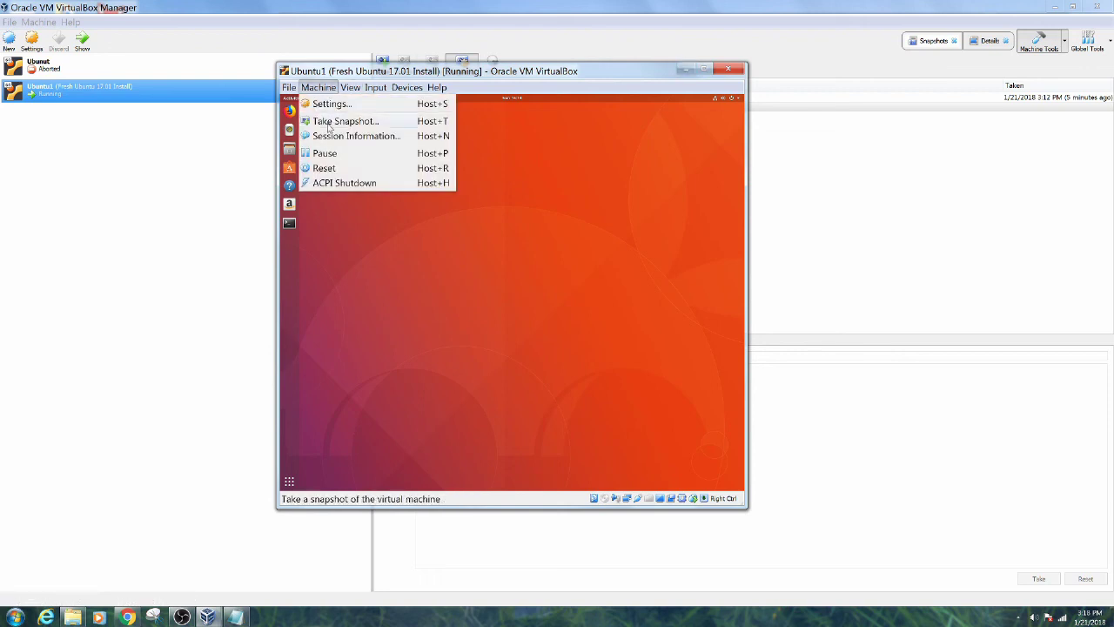
left_click(329, 124)
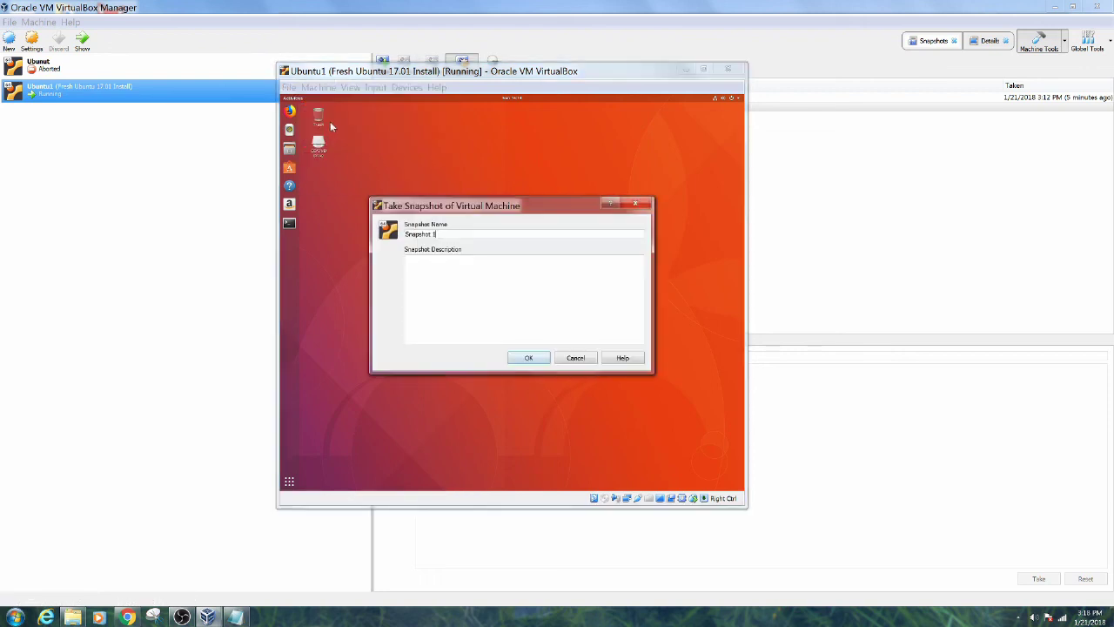
triple_click(456, 230)
type("Gies")
key("BackSpace")
key("BackSpace")
key("BackSpace")
type("uest Additions Installed")
key("Return")
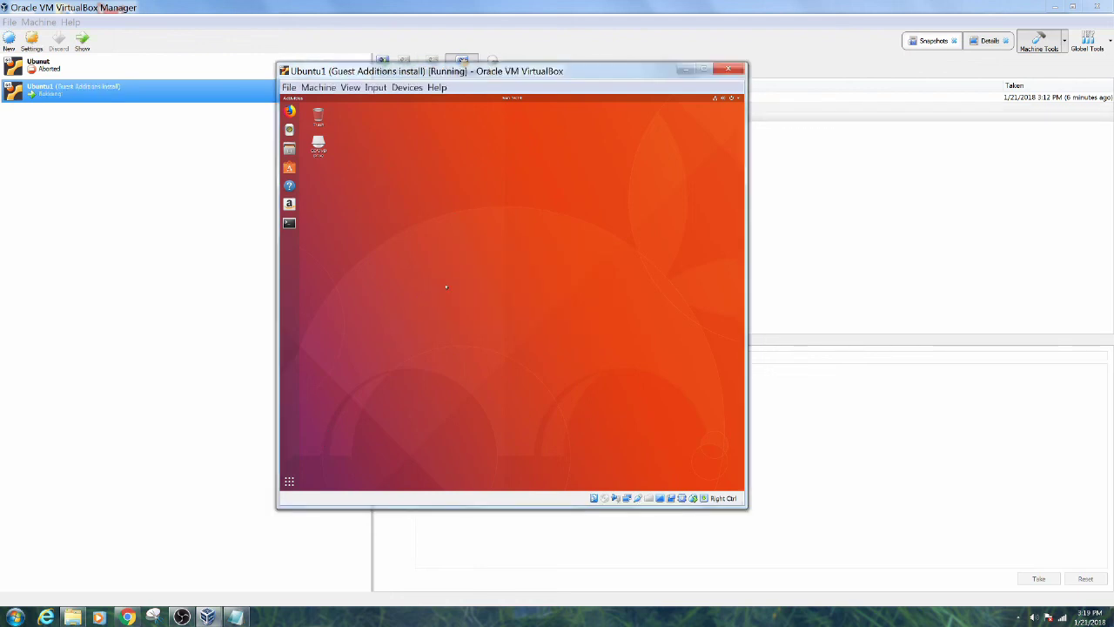
Close Ubuntu1 with the 'Power off the machine' option, then bring OBS Studio to the front
left_click(317, 87)
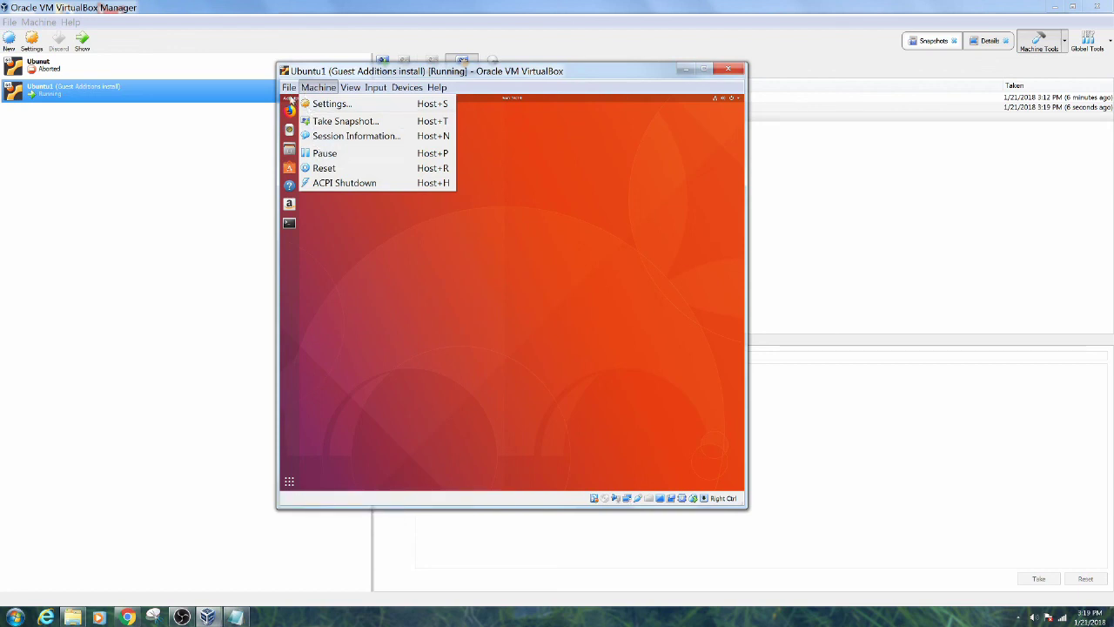
mouse_move(288, 87)
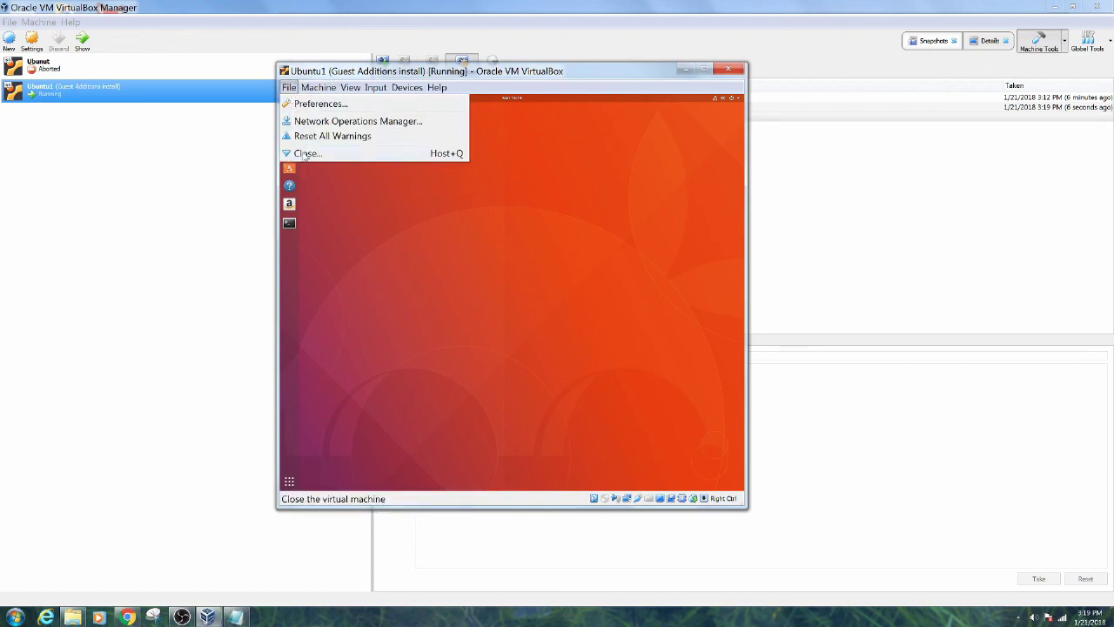
left_click(305, 153)
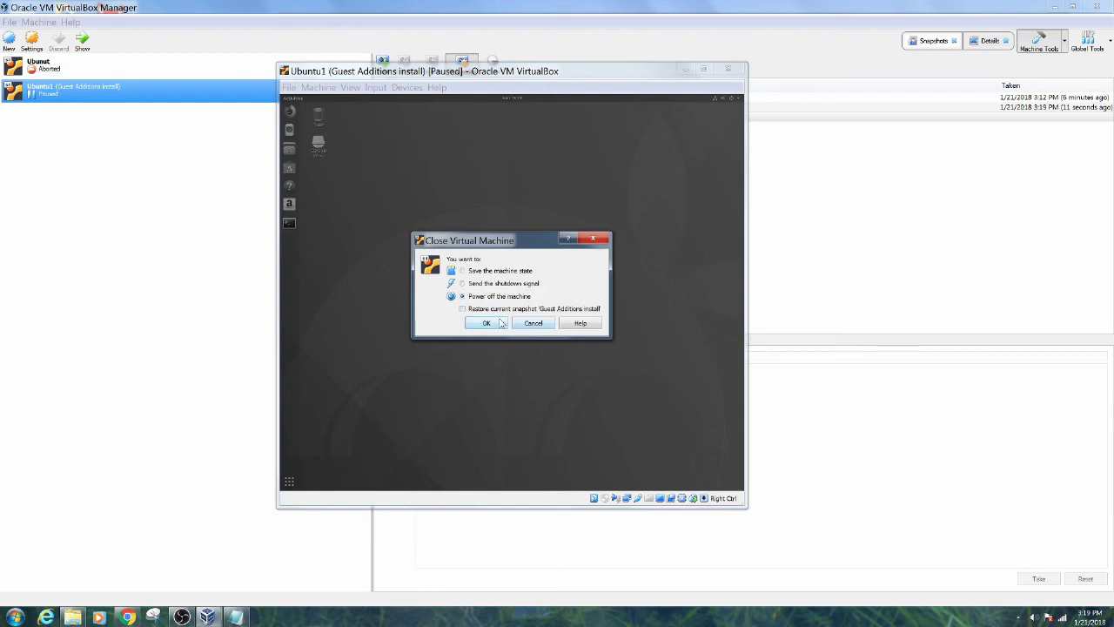
left_click(499, 323)
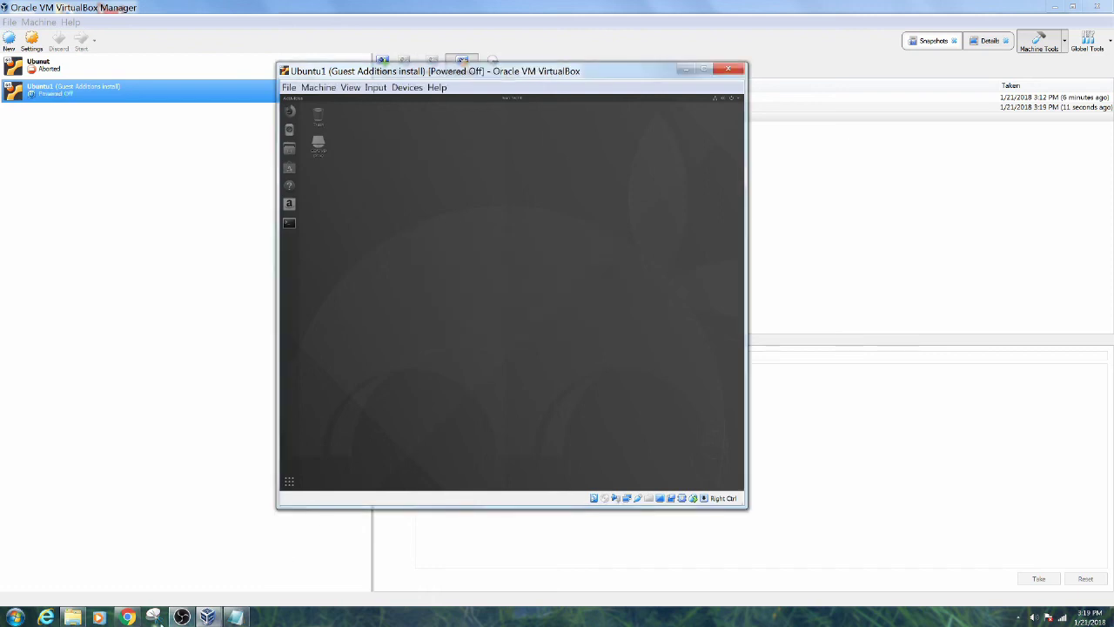
mouse_move(129, 617)
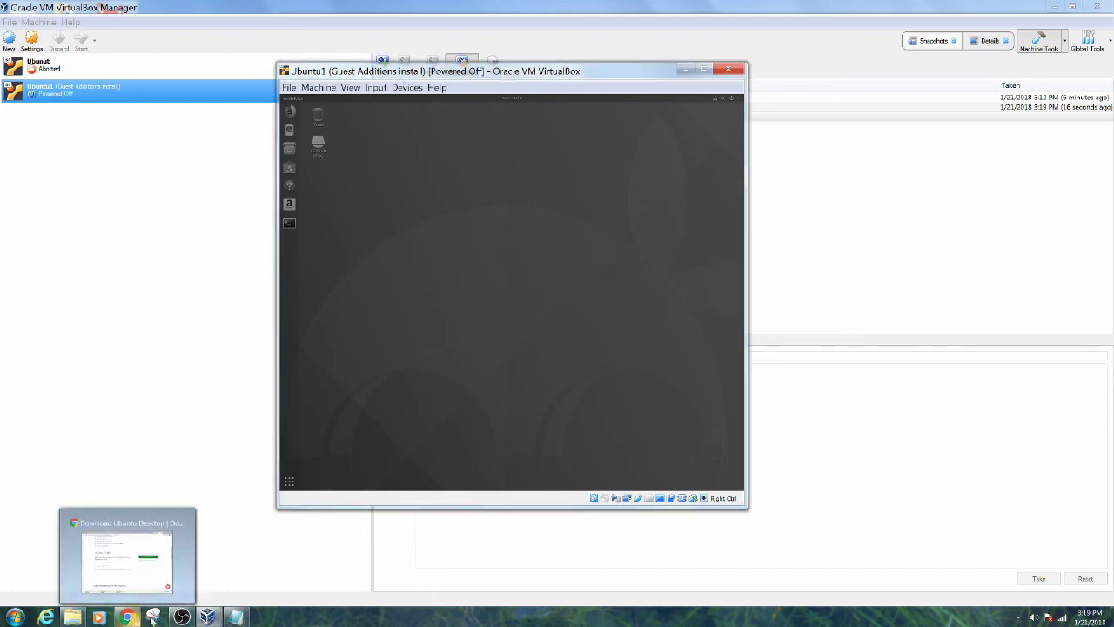
left_click(181, 617)
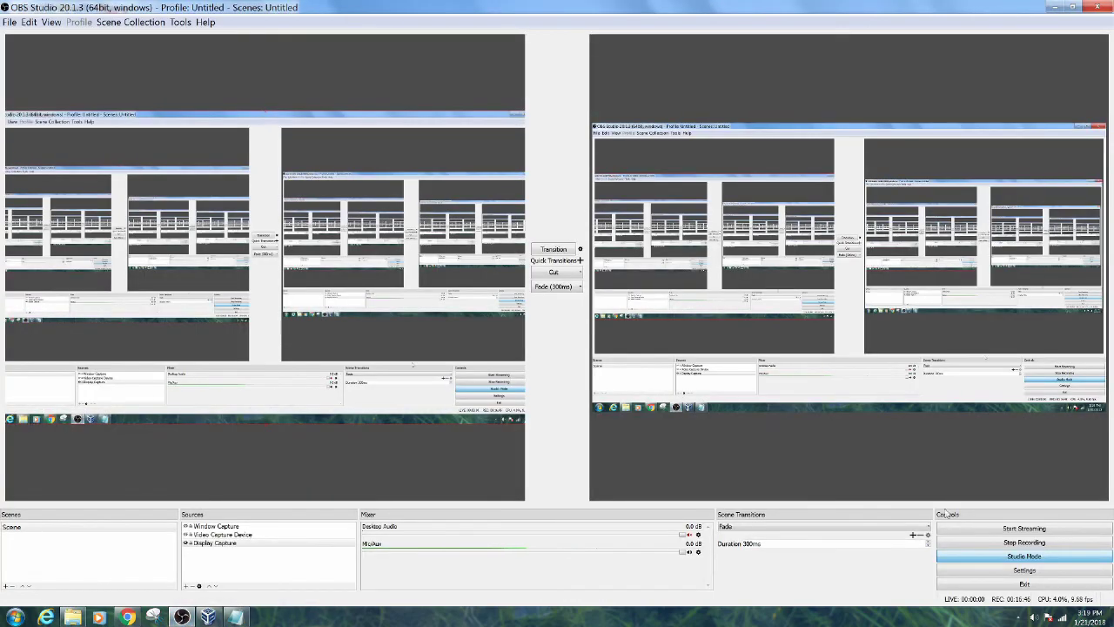